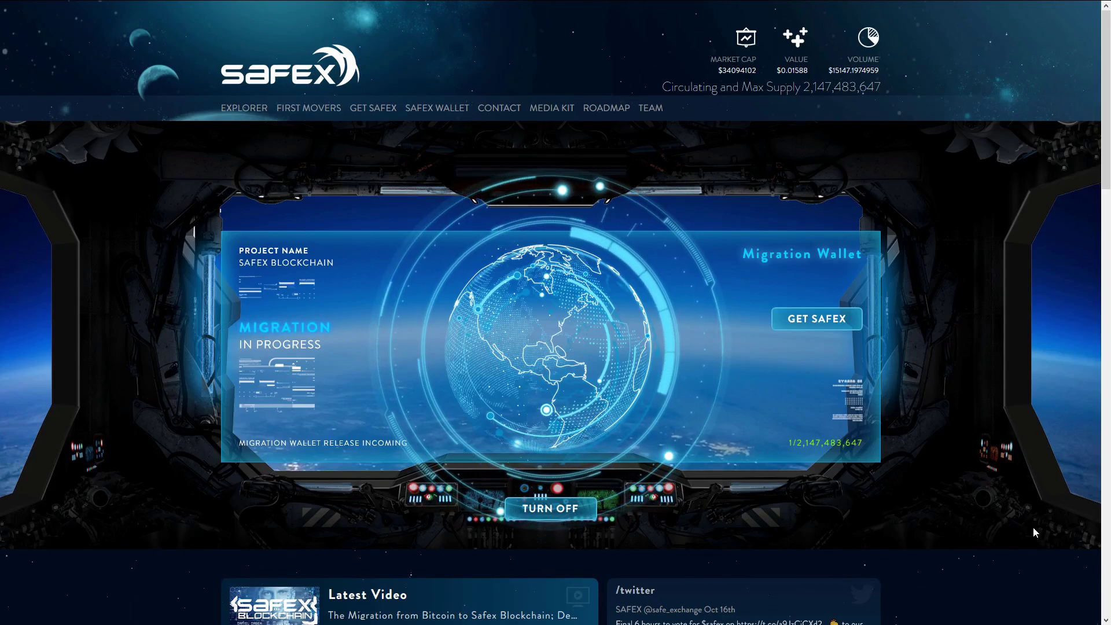
# - Download the Windows build of Safex Wallet v0.0.7 from Safex.io after accepting its security and legal warnings
pyautogui.click(434, 109)
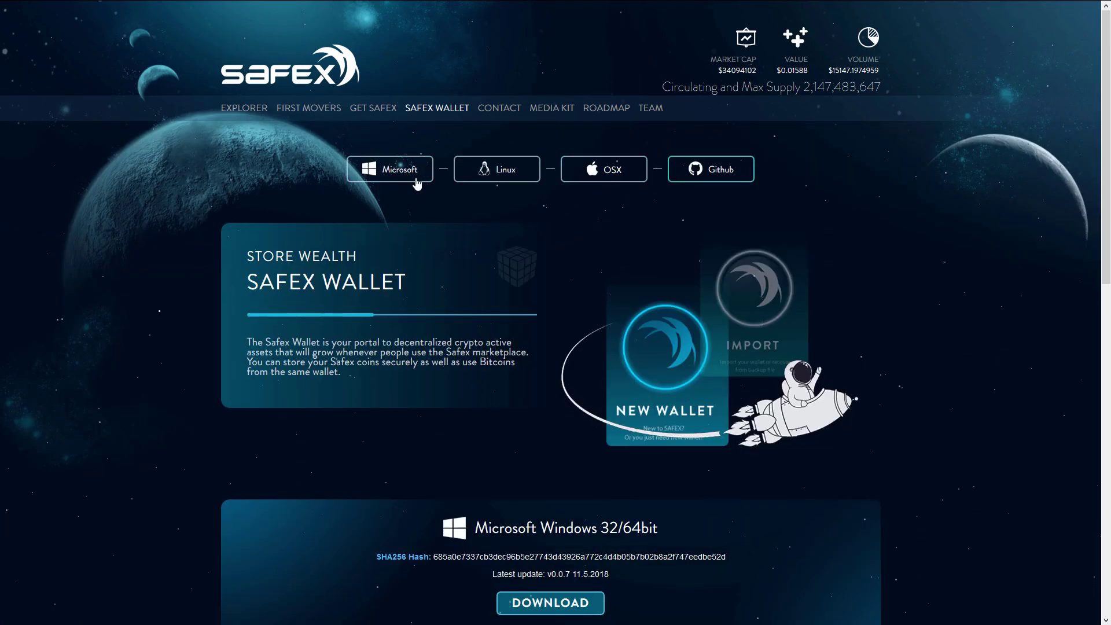
pyautogui.click(416, 181)
pyautogui.scroll(1, 123, 200)
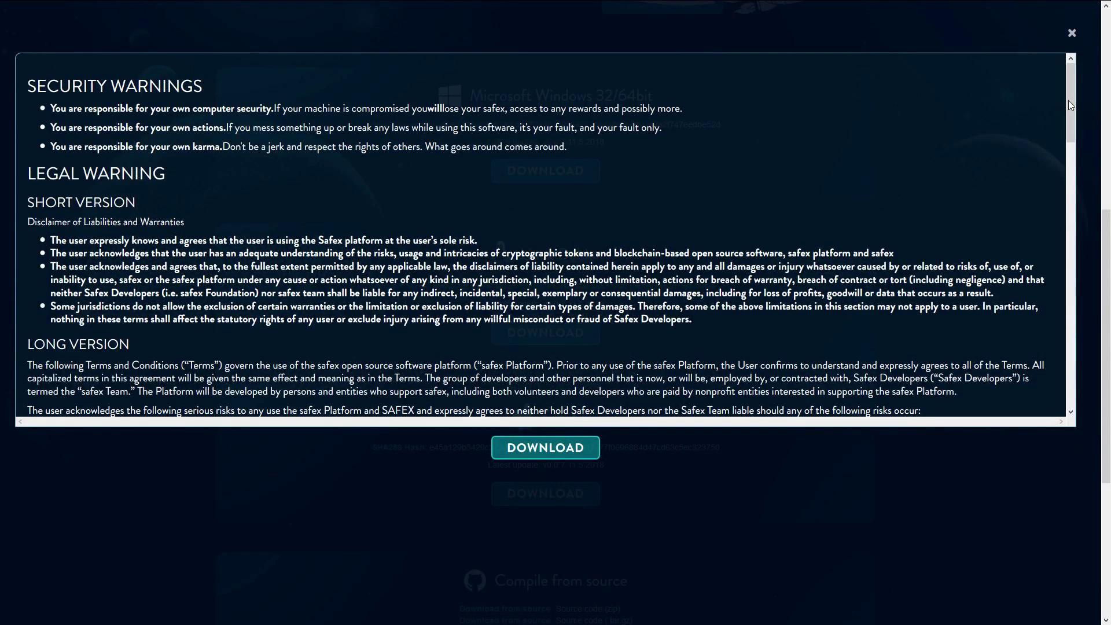
pyautogui.moveTo(1071, 106); pyautogui.dragTo(1069, 382)
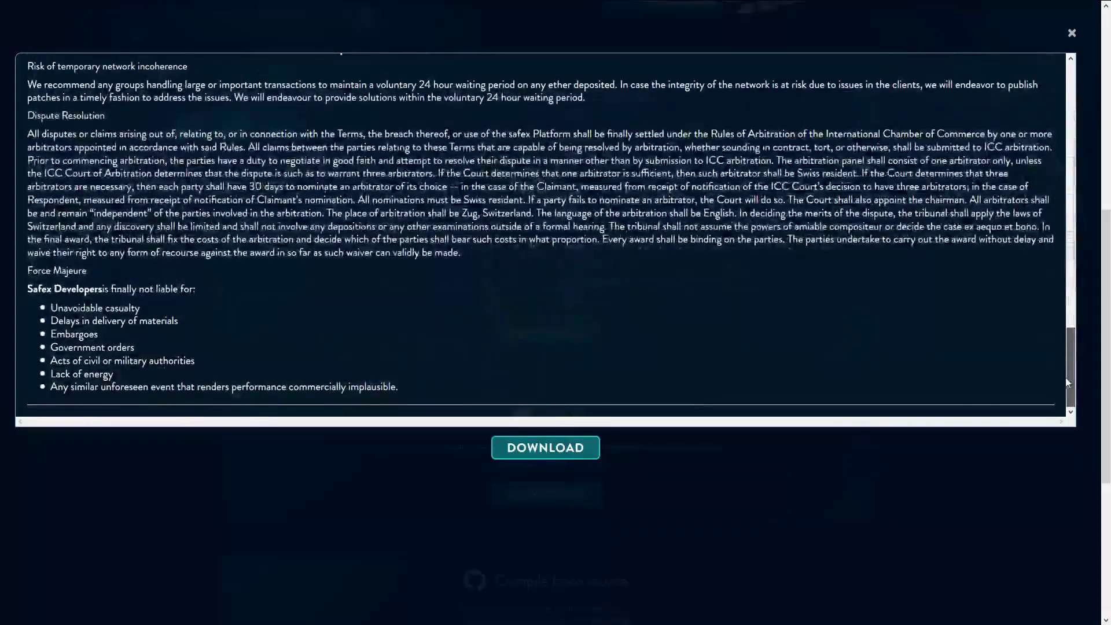
pyautogui.click(549, 461)
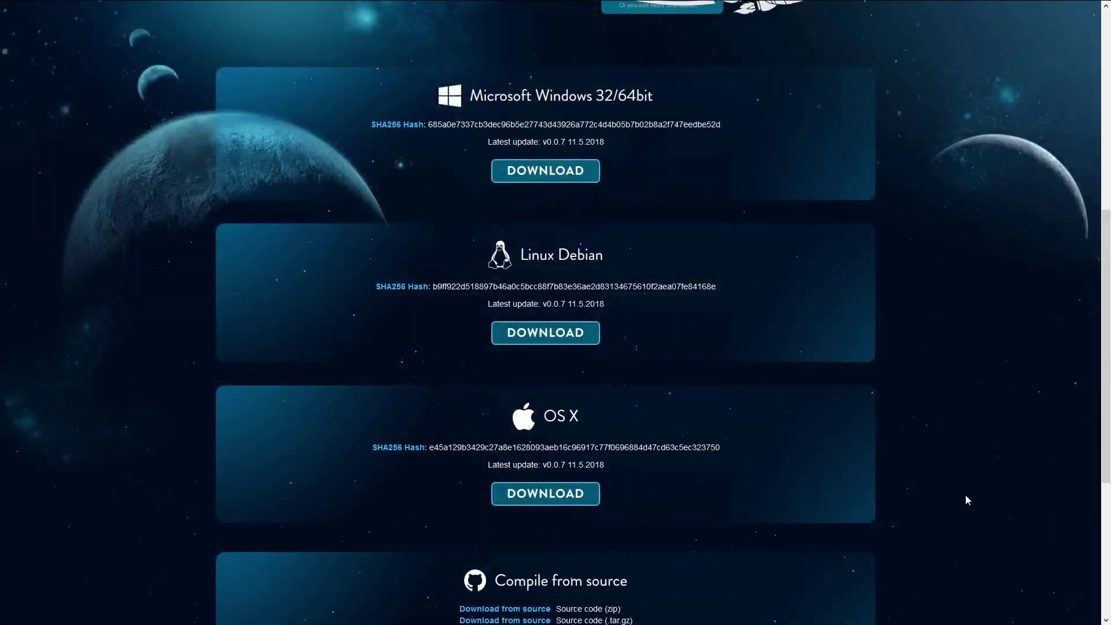
pyautogui.middleClick(964, 495)
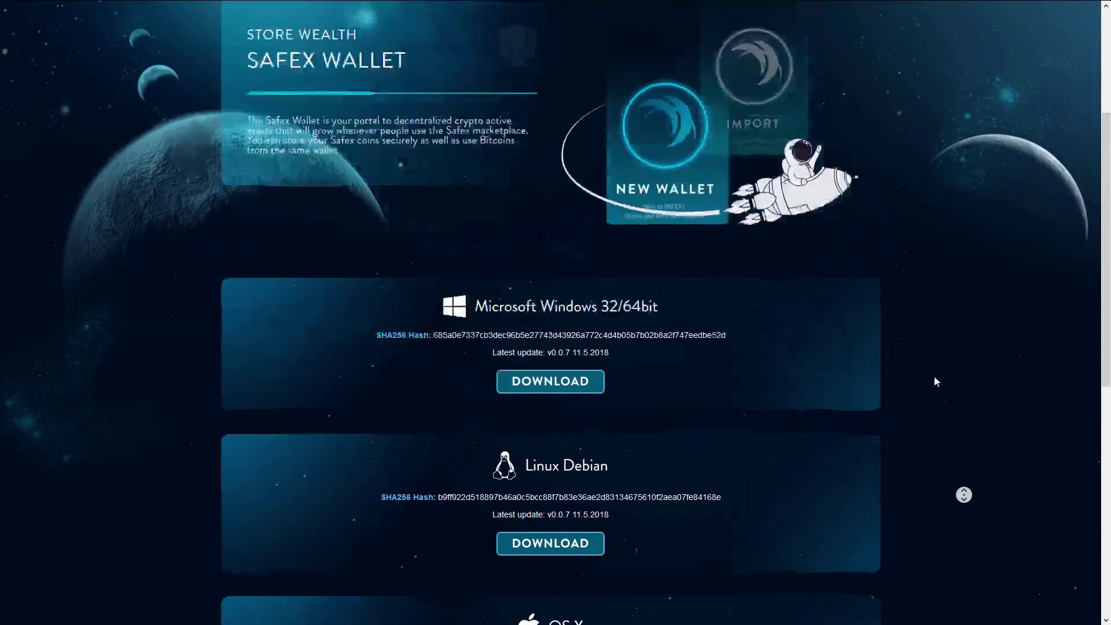
pyautogui.click(935, 349)
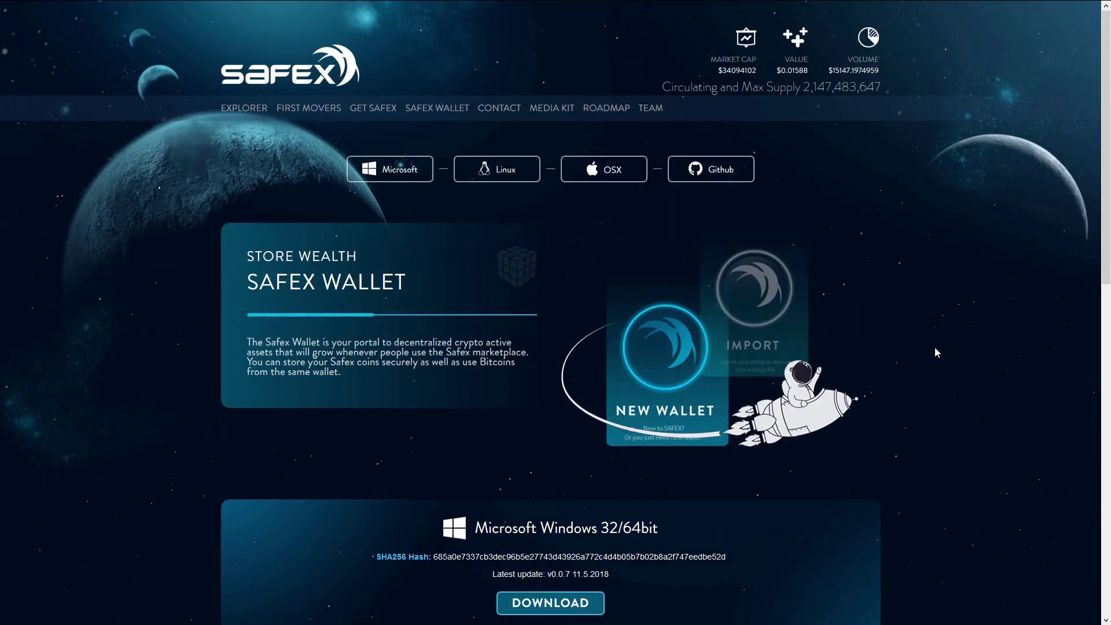
# - Launch Safex Wallet v7 from the desktop and log in with the account password
pyautogui.press('super+d')
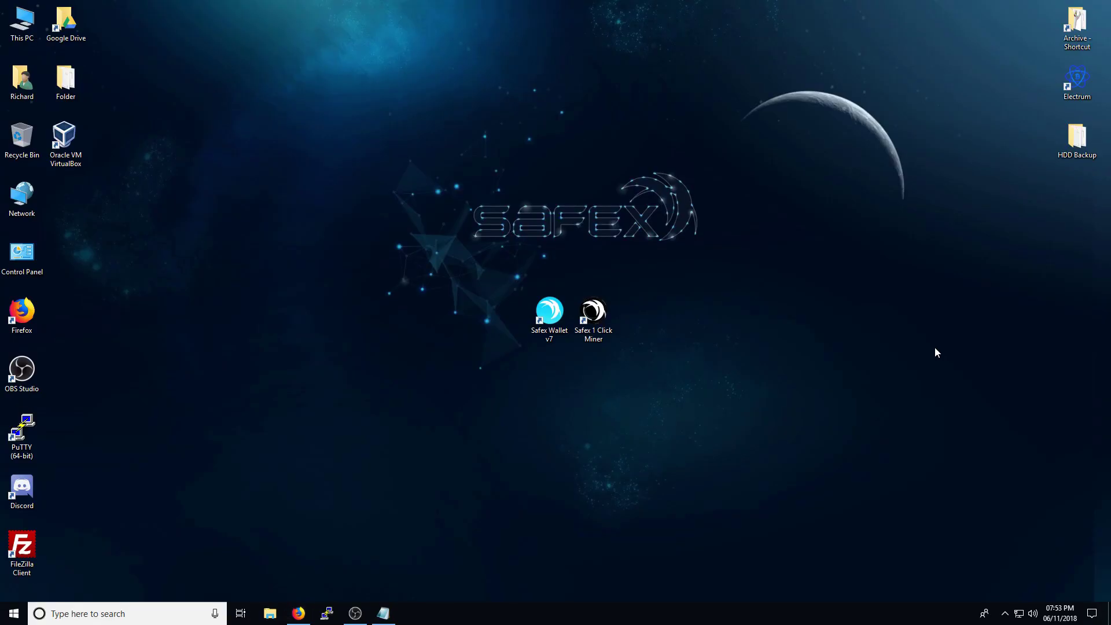
pyautogui.doubleClick(555, 322)
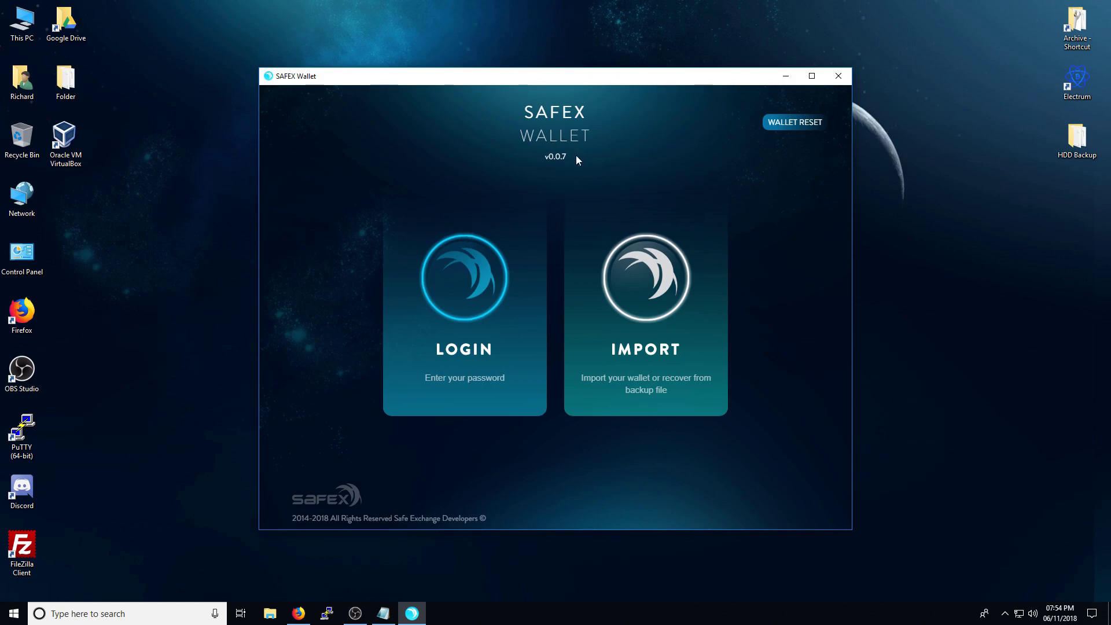
pyautogui.click(468, 357)
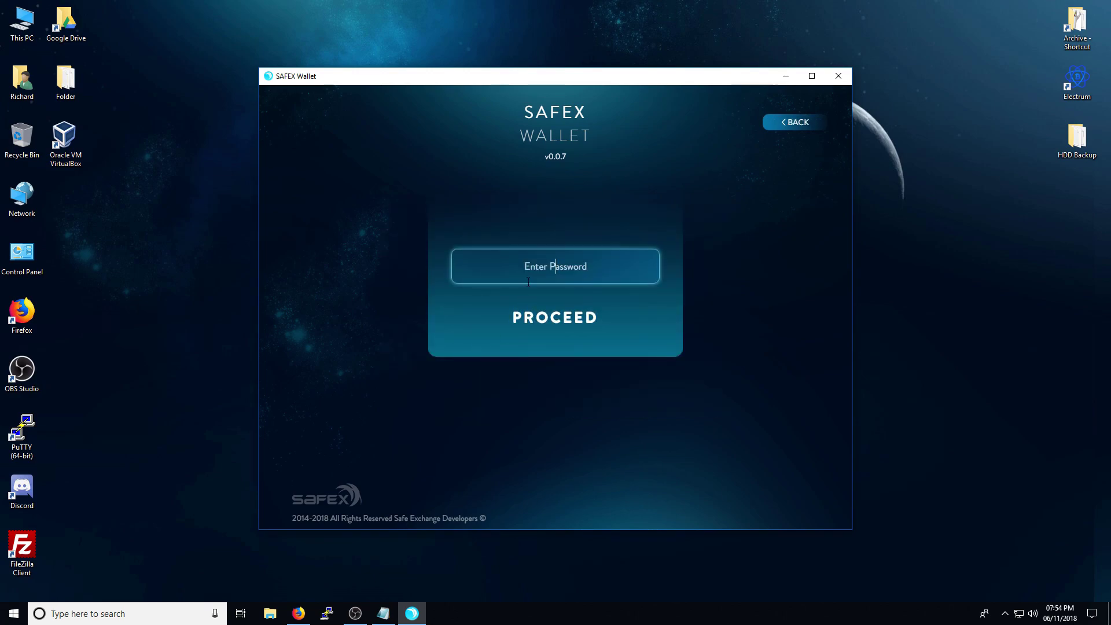
pyautogui.write('••••••••••')
pyautogui.press('Return')
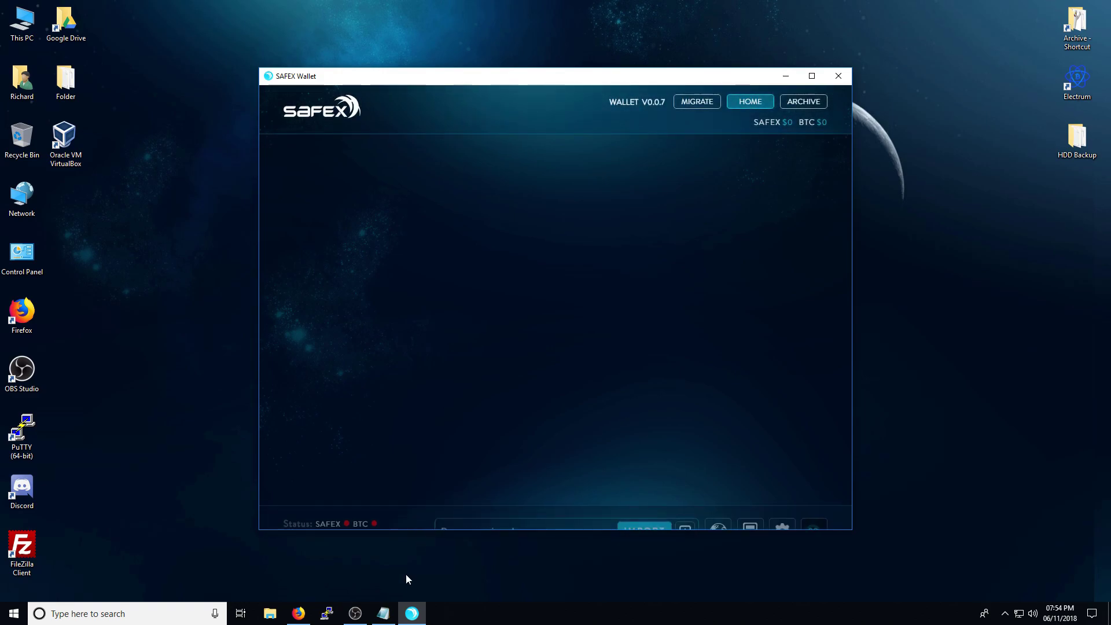
# - Move the Notepad notes aside and point out Safex Coin / Safe Exchange Coin on the Old Blockchain line
pyautogui.click(384, 614)
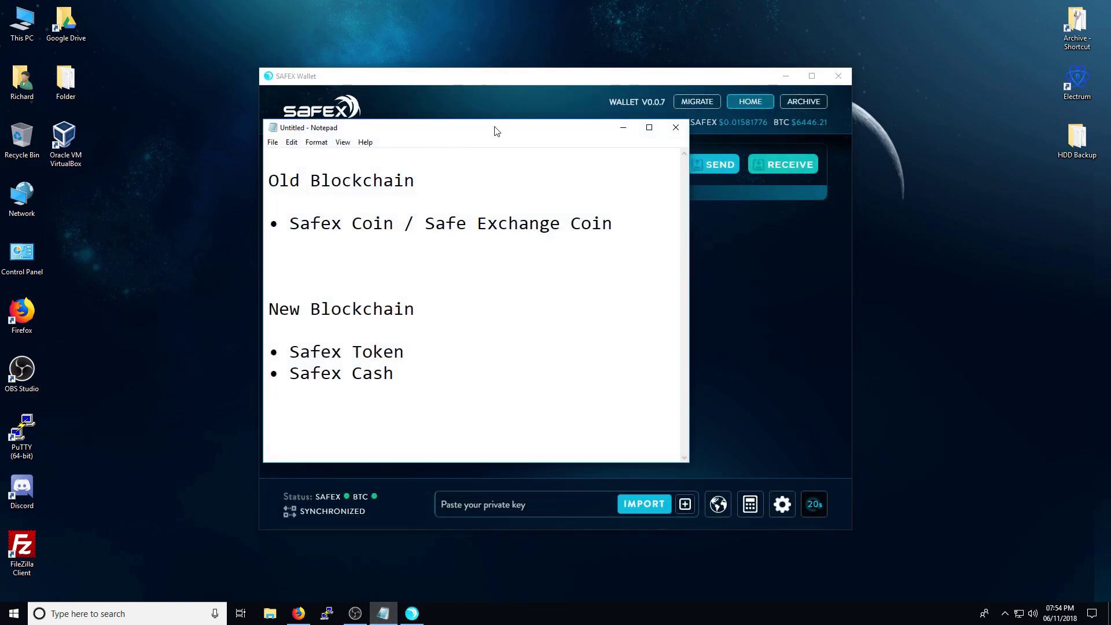
pyautogui.moveTo(495, 131); pyautogui.dragTo(630, 194)
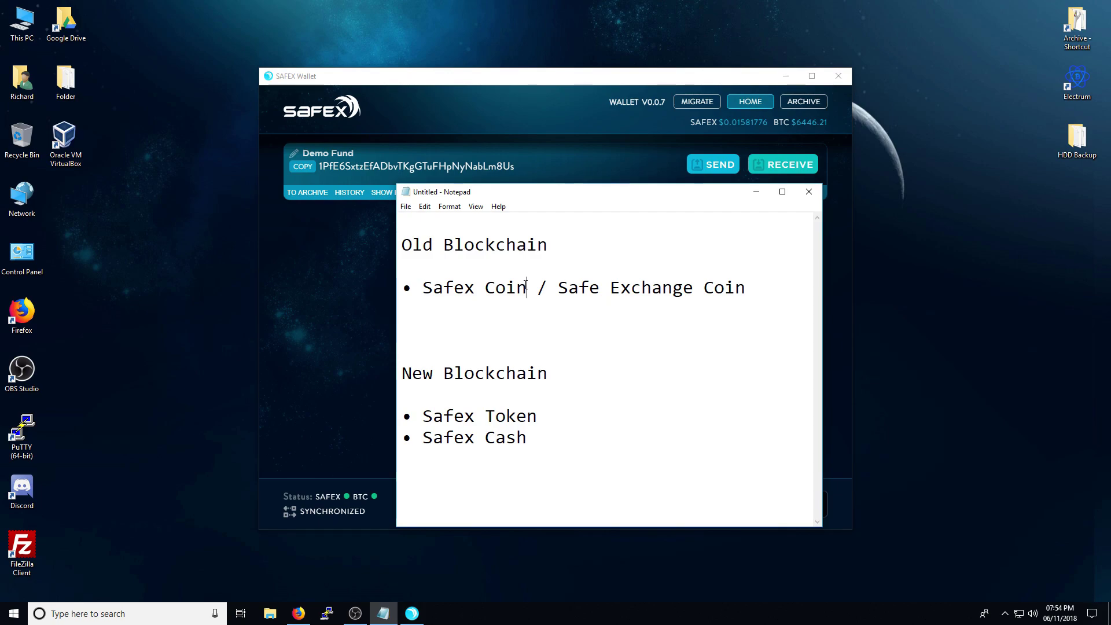
pyautogui.moveTo(528, 288); pyautogui.dragTo(424, 289)
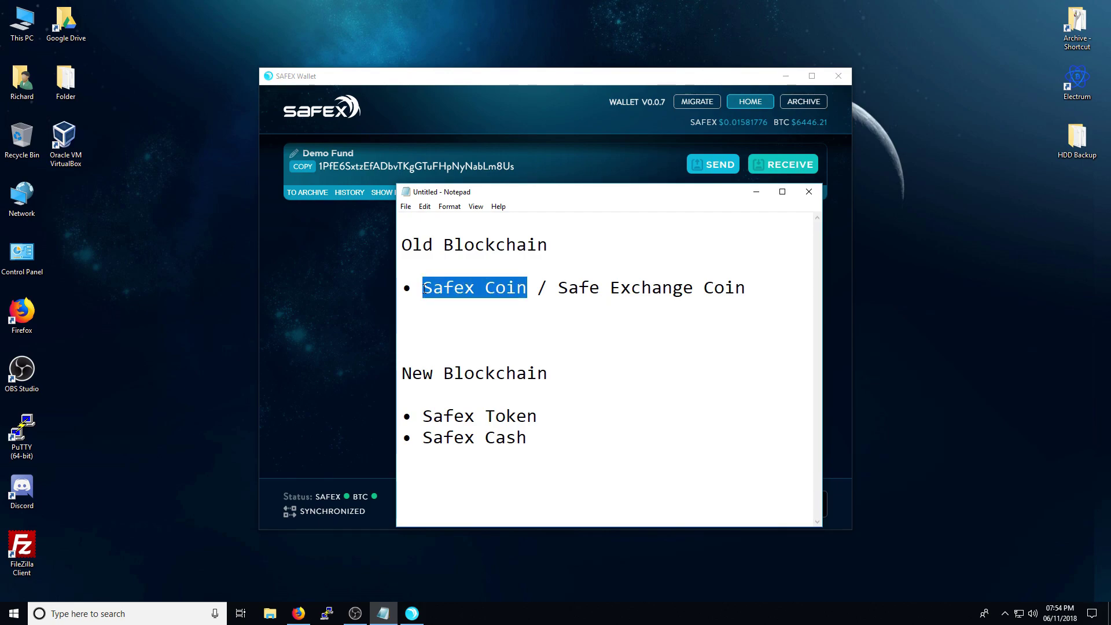
pyautogui.moveTo(549, 288); pyautogui.dragTo(747, 287)
pyautogui.click(746, 288)
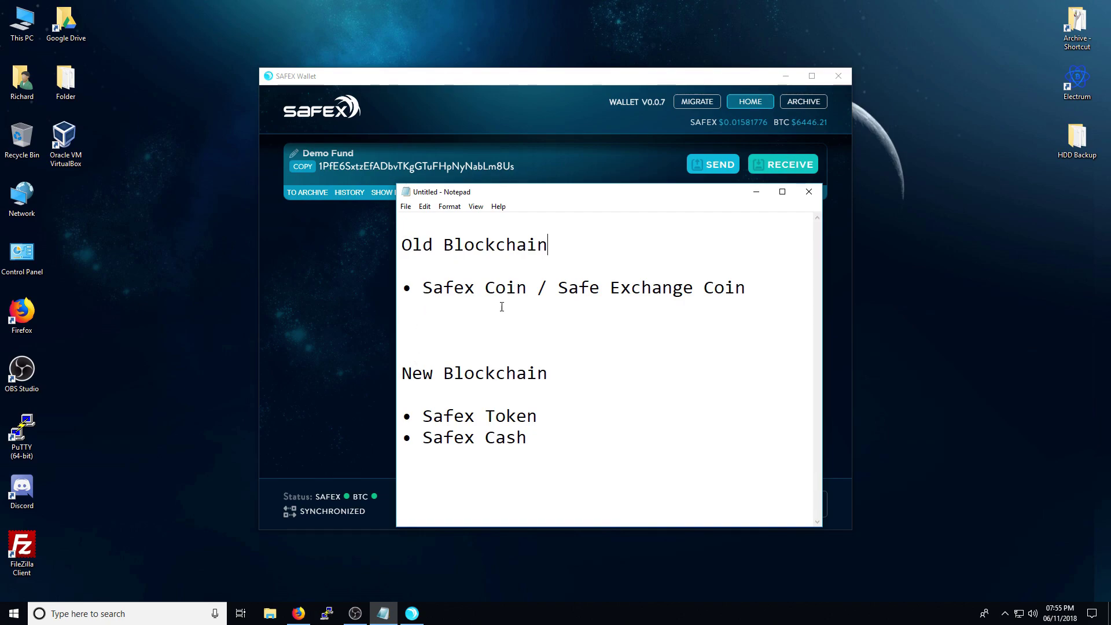
# - Add 'Safex Token - 1' and 'Safex Cash - 0.0023' under New Blockchain in the notes
pyautogui.click(556, 417)
pyautogui.write('- 1')
pyautogui.press('Down')
pyautogui.write('- 0.0023')
# - Hide the notes and point out the 10000 Safex and 0.00055700 Bitcoin balances and the sync status line
pyautogui.click(747, 198)
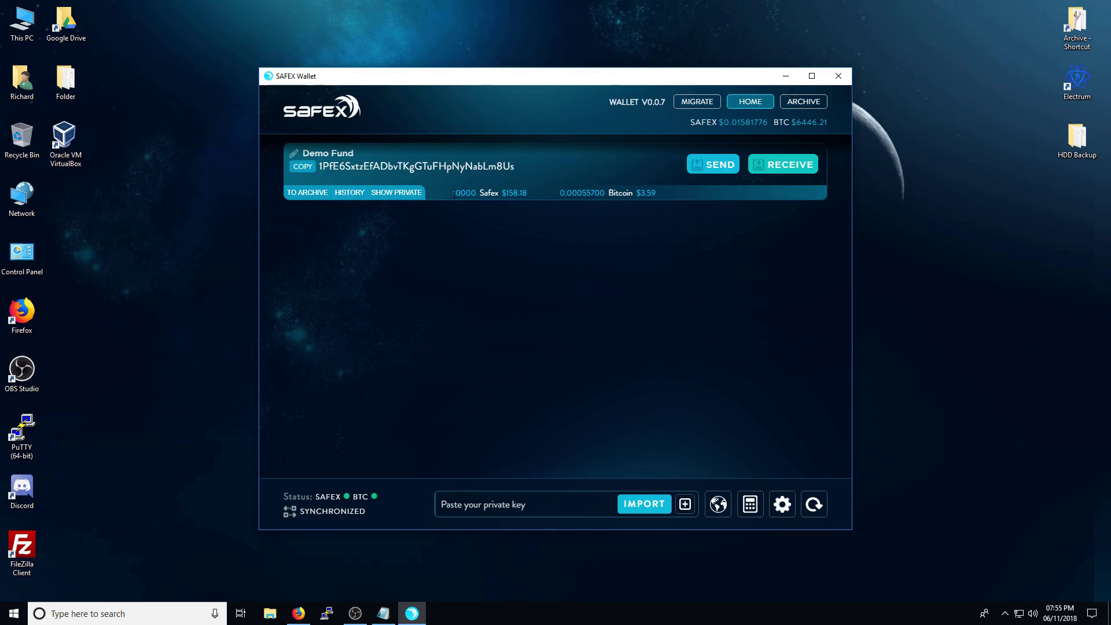
pyautogui.moveTo(455, 192); pyautogui.dragTo(476, 194)
pyautogui.click(507, 213)
pyautogui.moveTo(560, 193); pyautogui.dragTo(604, 193)
pyautogui.click(587, 232)
pyautogui.moveTo(353, 496)
pyautogui.mouseDown()
pyautogui.moveTo(368, 496)
pyautogui.moveTo(336, 496)
pyautogui.mouseUp()
pyautogui.click(317, 496)
# - Go to the Migrate page and point out the first address and the second panel's 0.00055700 BTC balance
pyautogui.click(697, 104)
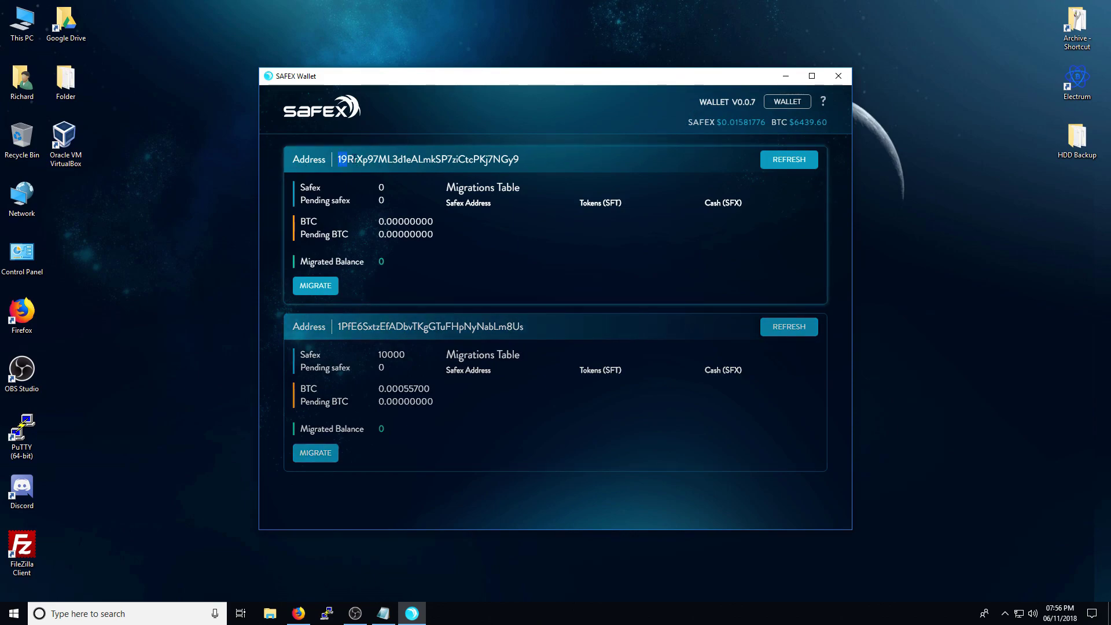
pyautogui.moveTo(338, 160); pyautogui.dragTo(517, 160)
pyautogui.click(521, 161)
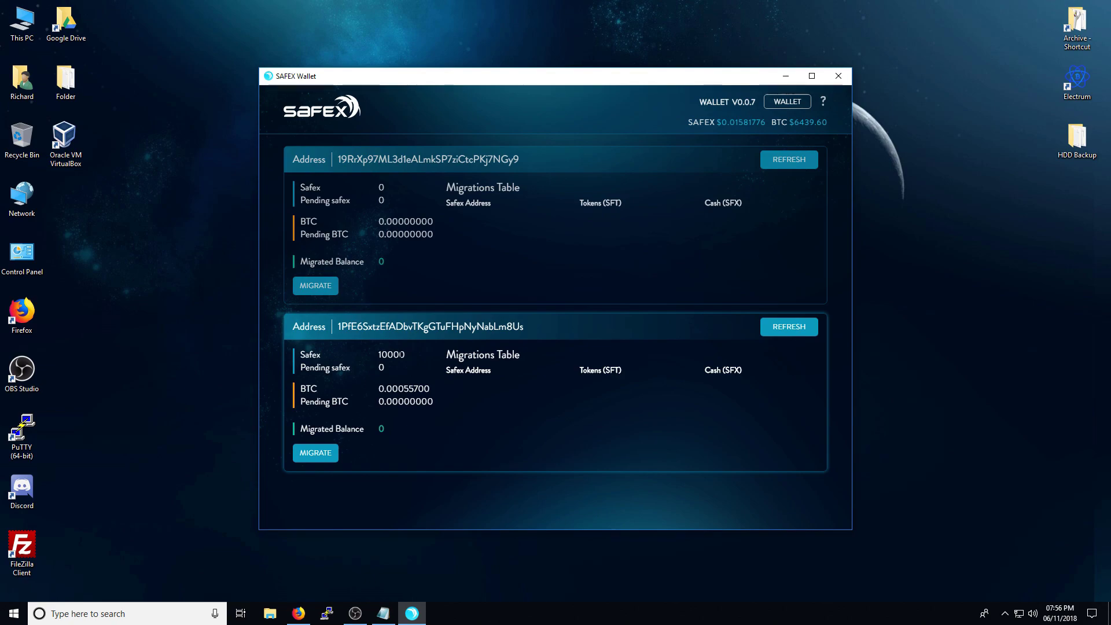
pyautogui.doubleClick(415, 386)
pyautogui.click(433, 395)
# - Start migrating the 10000-Safex address and read through the Step 1/4 Understanding page
pyautogui.click(312, 454)
pyautogui.scroll(-3, 769, 348)
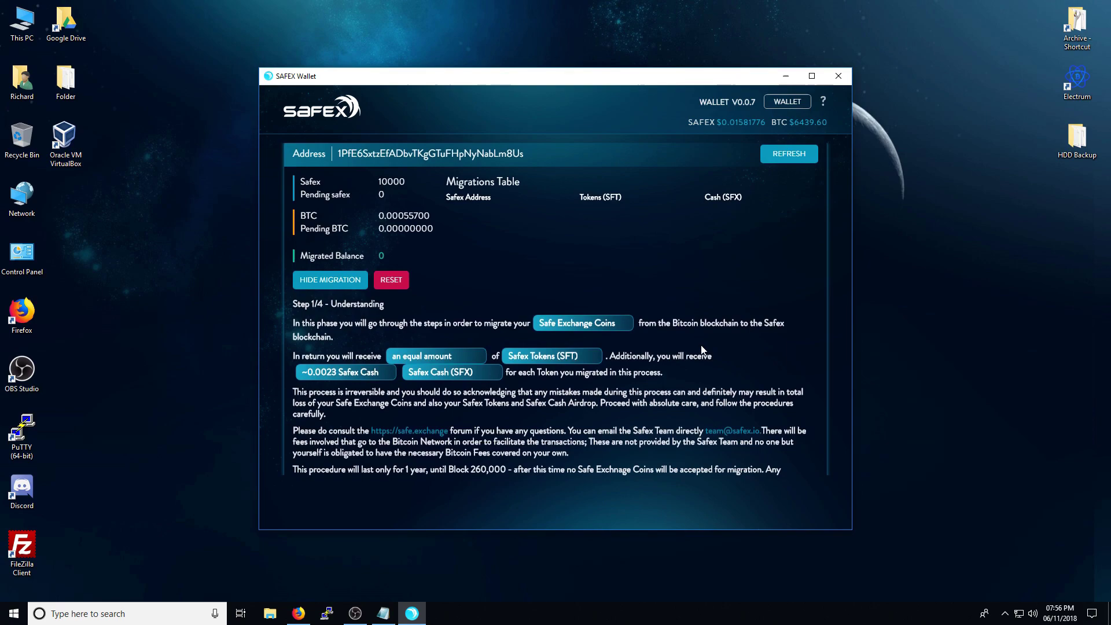
pyautogui.scroll(-1, 701, 350)
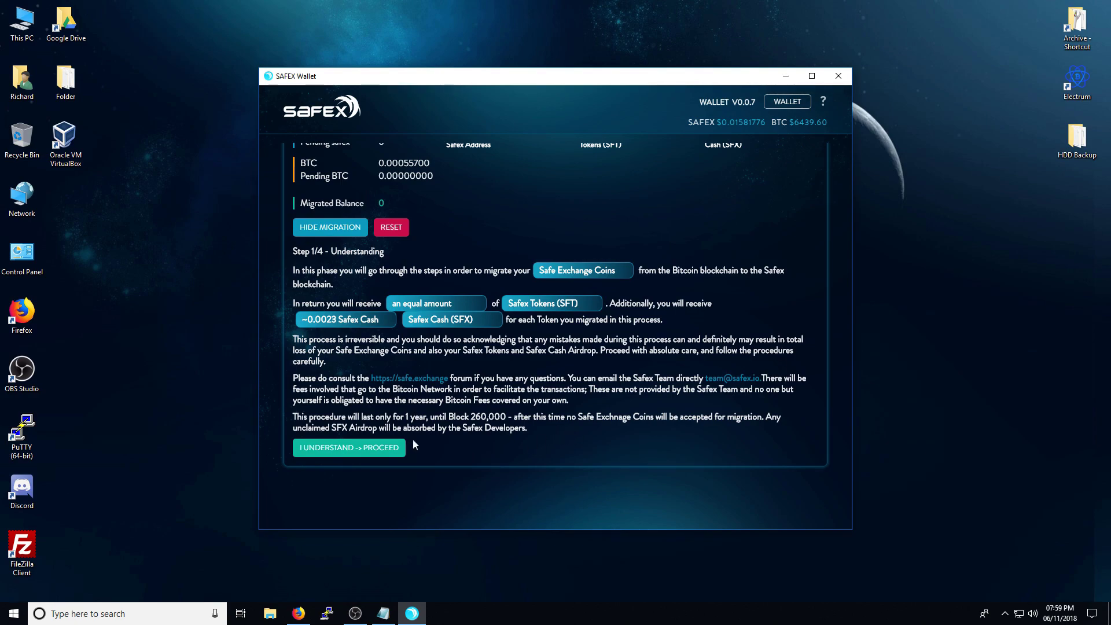
# - Accept the Step 1/4 terms and create a new Safex address with its spend and view keys
pyautogui.click(357, 449)
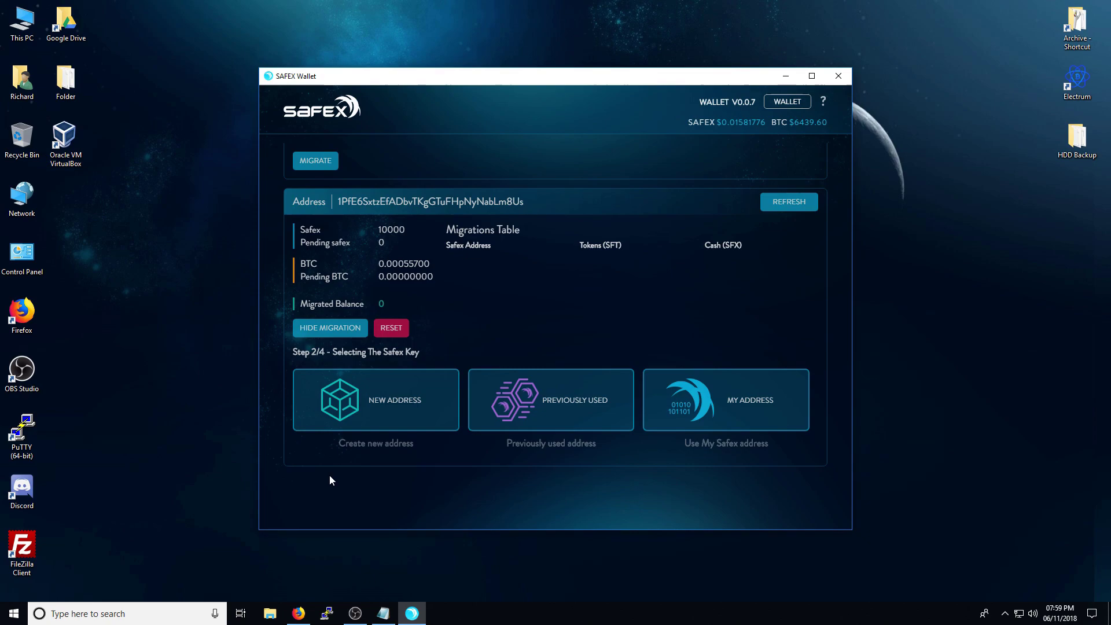
pyautogui.click(381, 413)
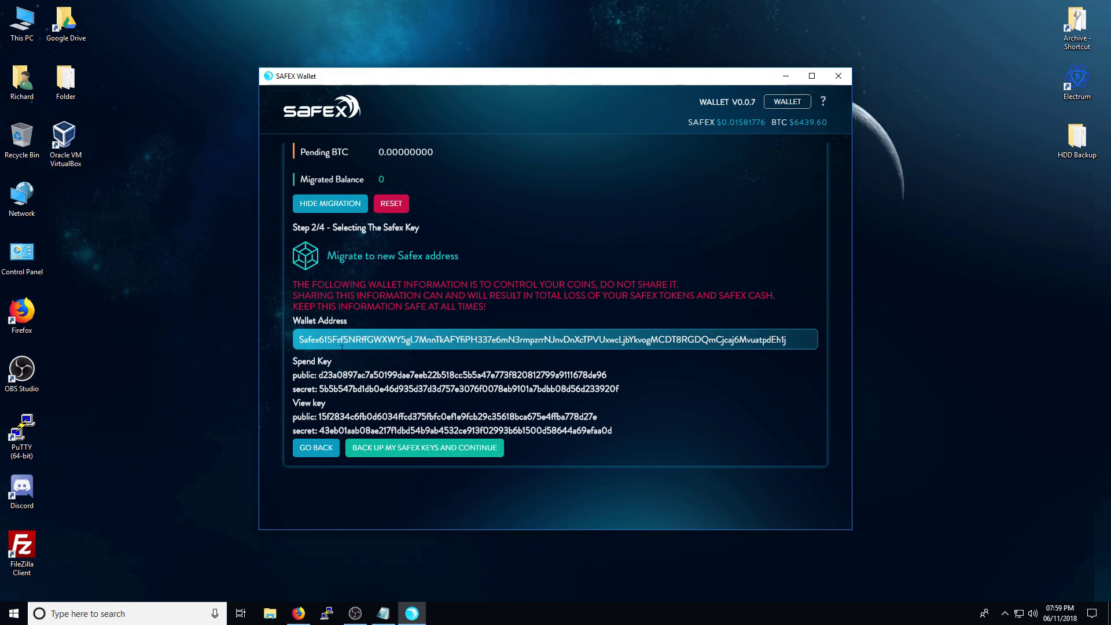
pyautogui.moveTo(298, 337); pyautogui.dragTo(791, 341)
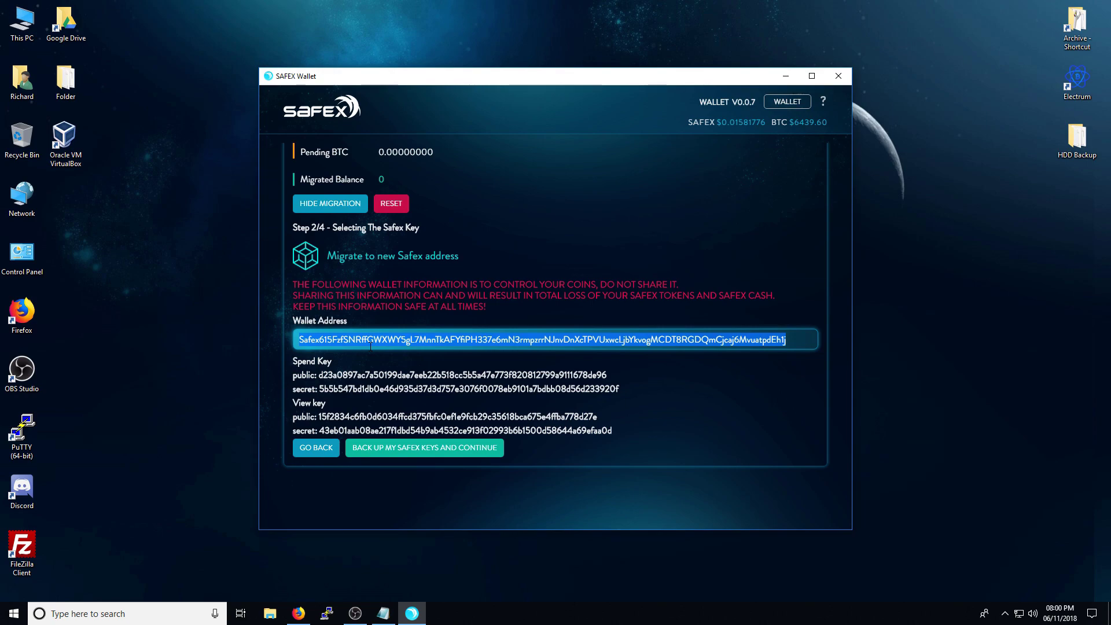
pyautogui.click(295, 360)
pyautogui.moveTo(293, 361); pyautogui.dragTo(331, 361)
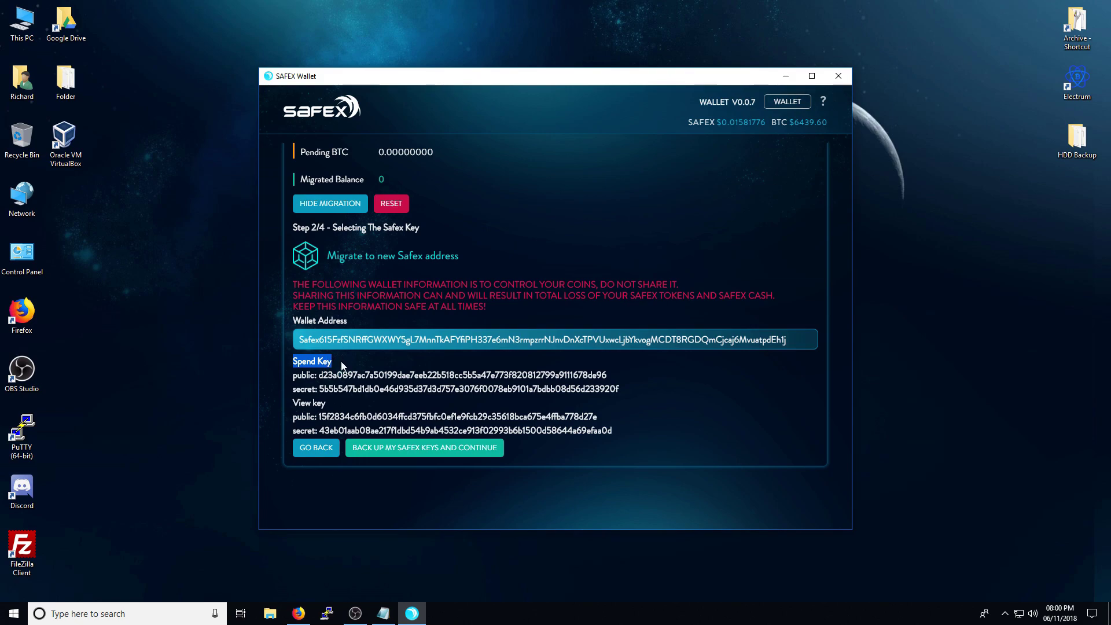
pyautogui.click(342, 370)
pyautogui.moveTo(292, 403); pyautogui.dragTo(325, 403)
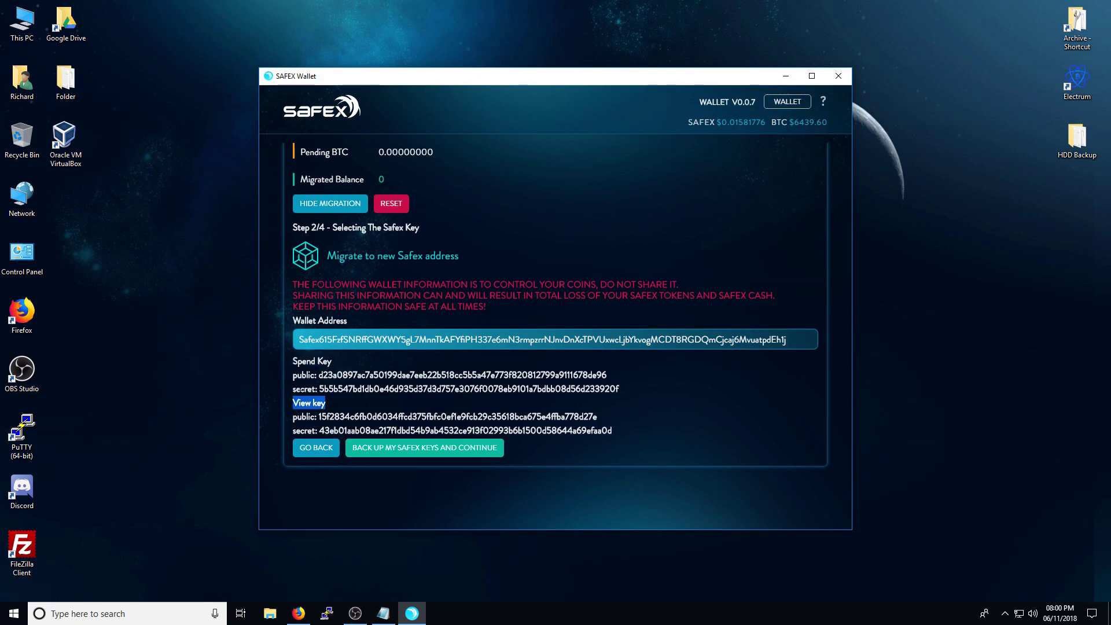
pyautogui.click(313, 389)
pyautogui.moveTo(619, 435); pyautogui.dragTo(319, 346)
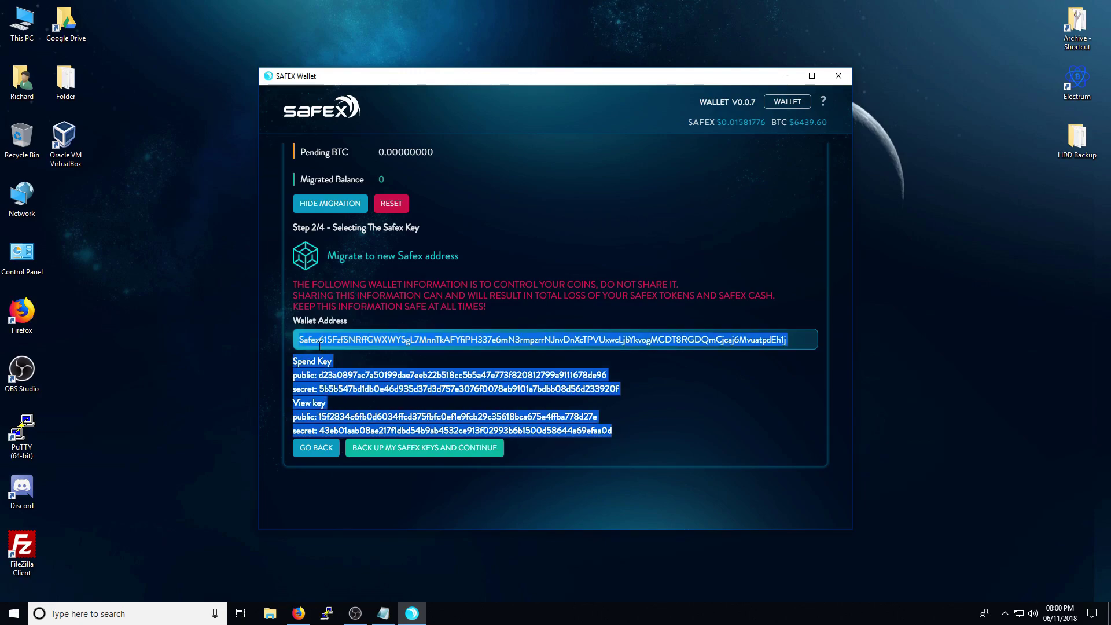
pyautogui.click(468, 323)
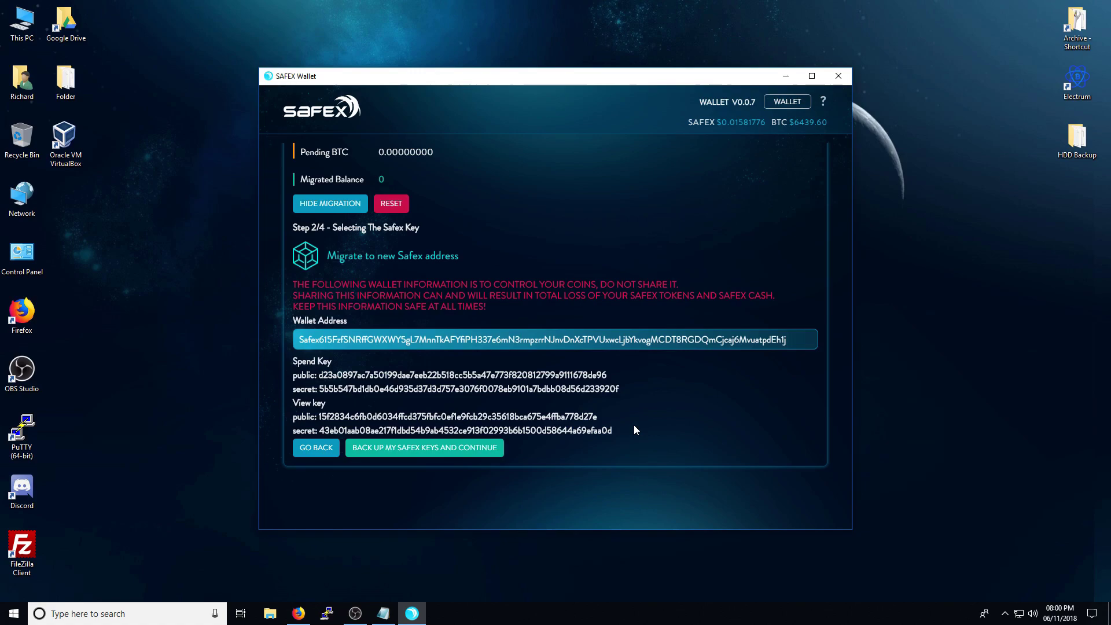
pyautogui.moveTo(634, 429); pyautogui.dragTo(613, 248)
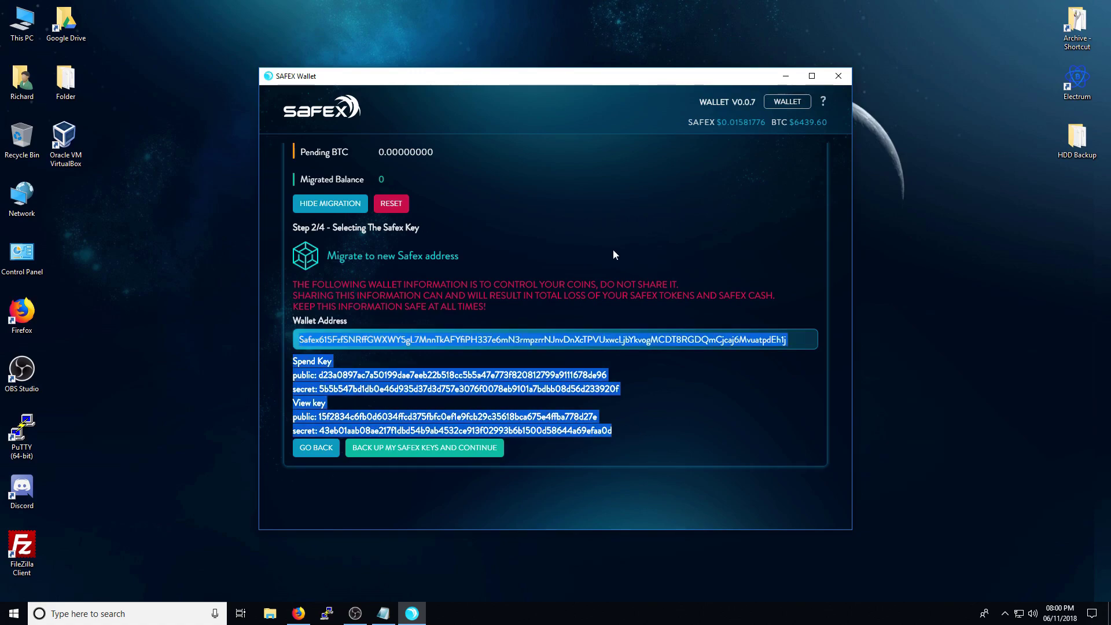
pyautogui.click(616, 235)
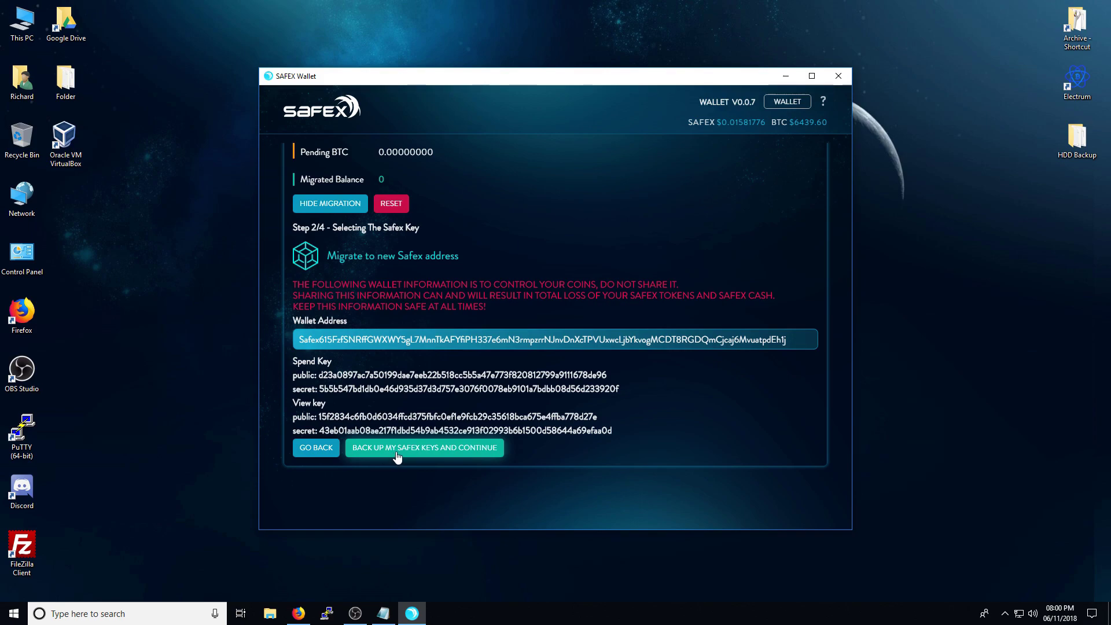
# - Save the new Safex keys to new_wallet_address.txt on the Desktop and check its contents in Notepad
pyautogui.click(450, 454)
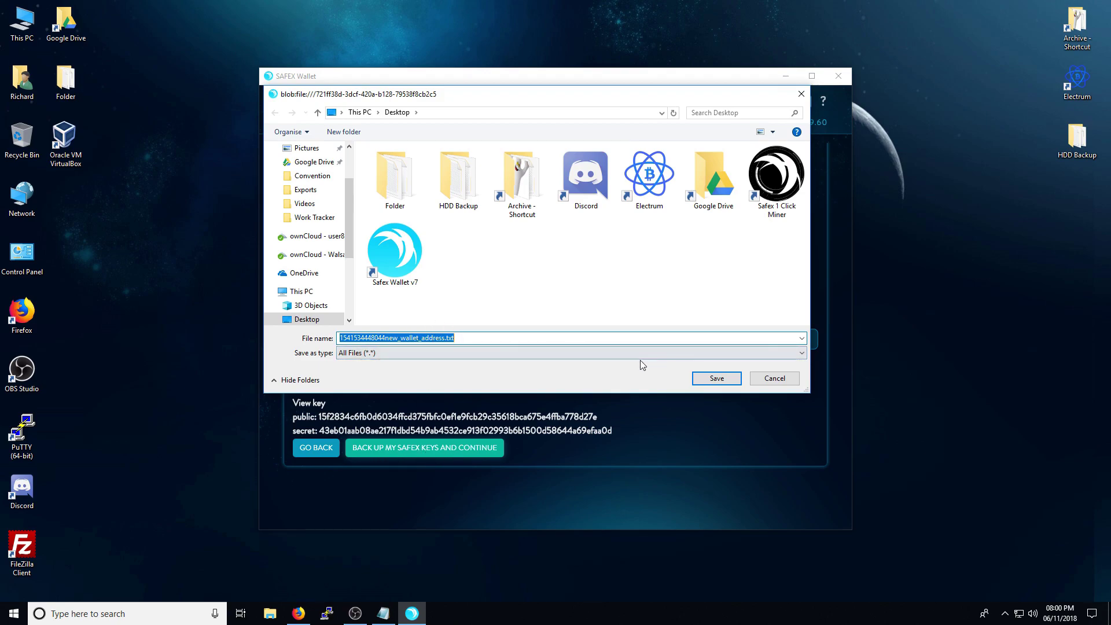
pyautogui.click(716, 380)
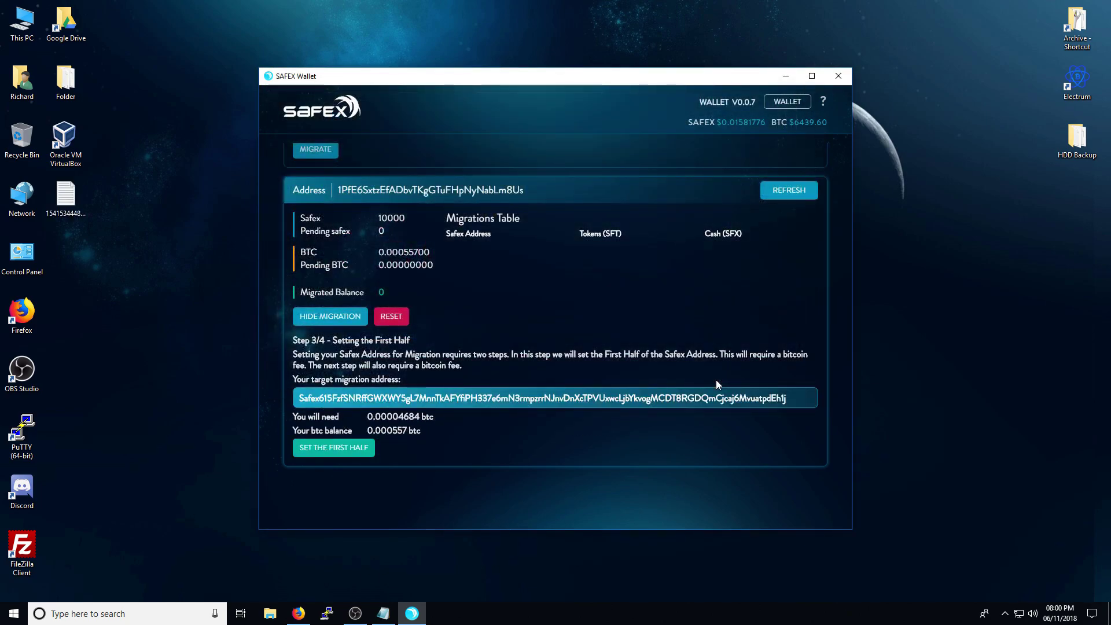
pyautogui.doubleClick(66, 200)
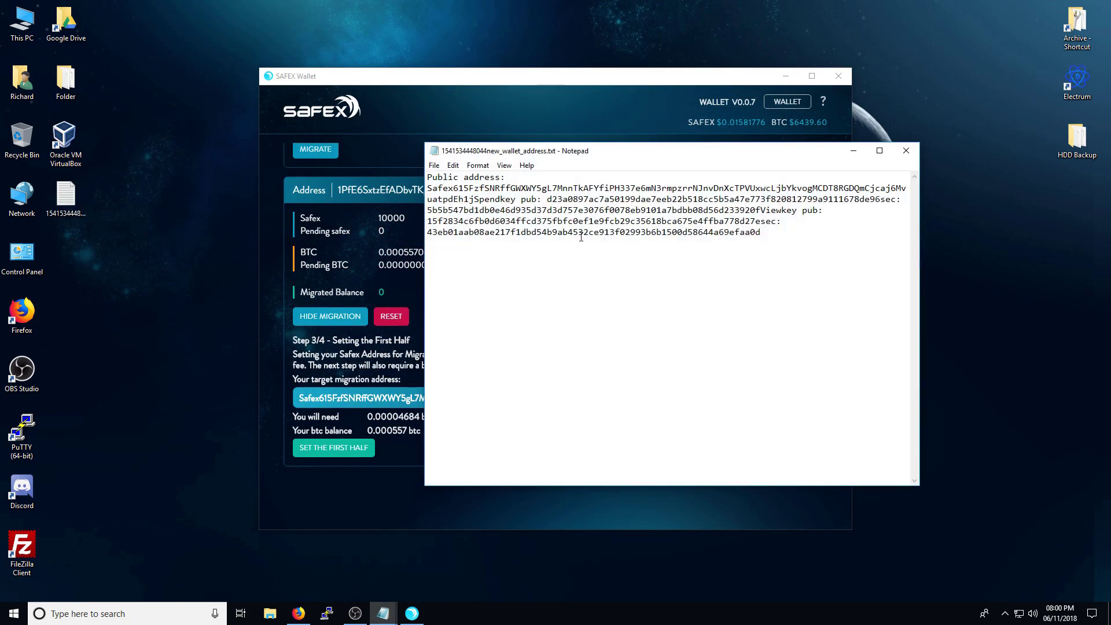
pyautogui.hotkey('ctrl', 'a')
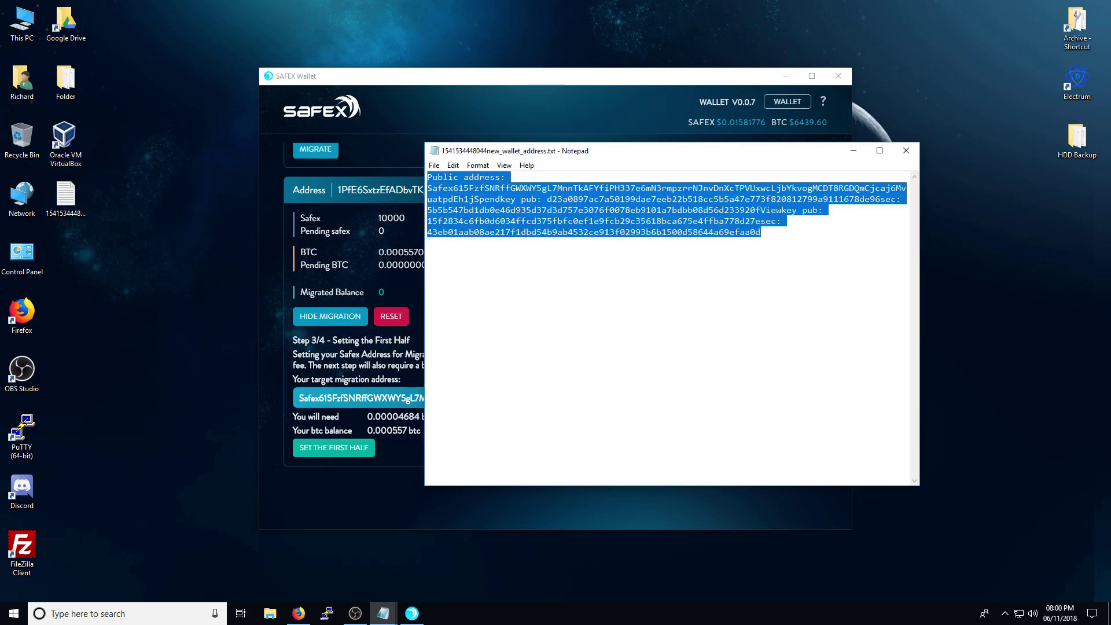
pyautogui.click(907, 152)
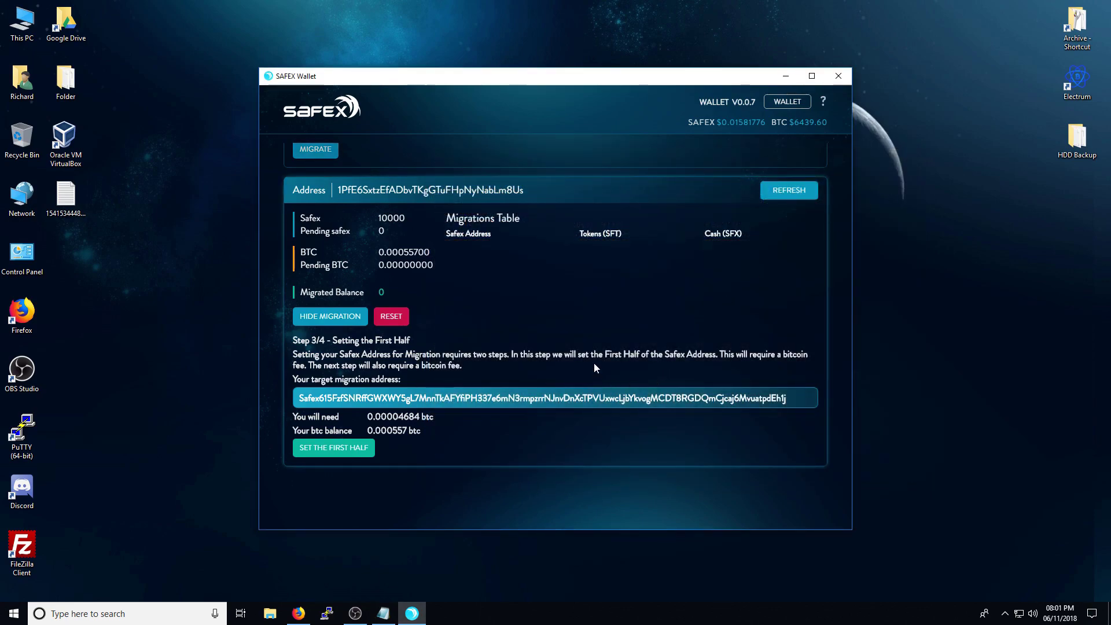
# - Submit the first half of the Safex address and check the resulting pending BTC value
pyautogui.click(333, 448)
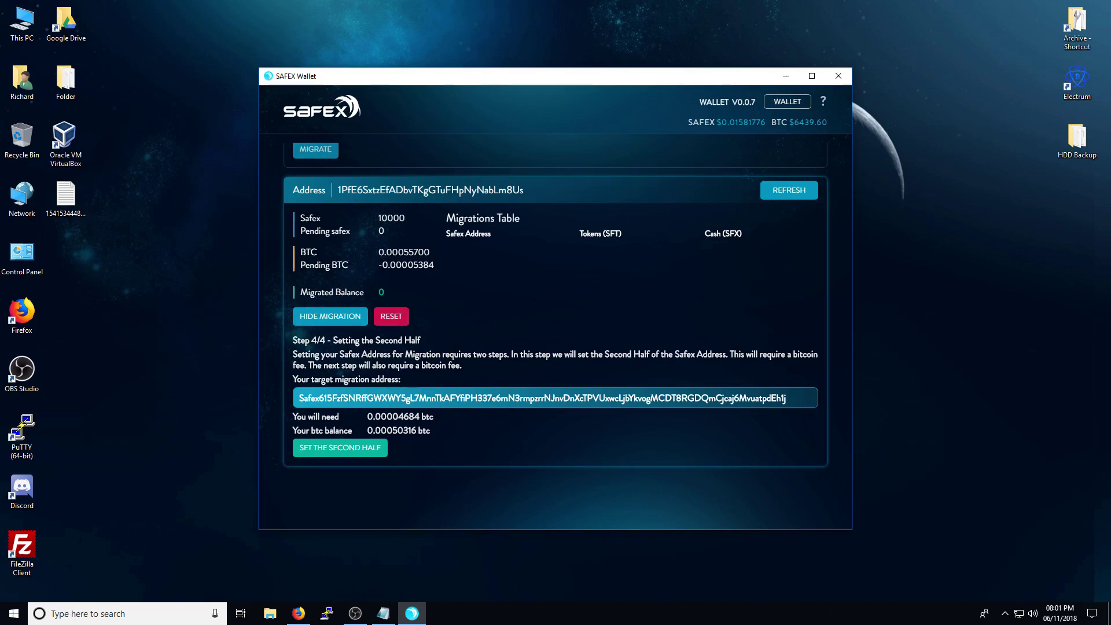
pyautogui.moveTo(376, 265); pyautogui.dragTo(442, 265)
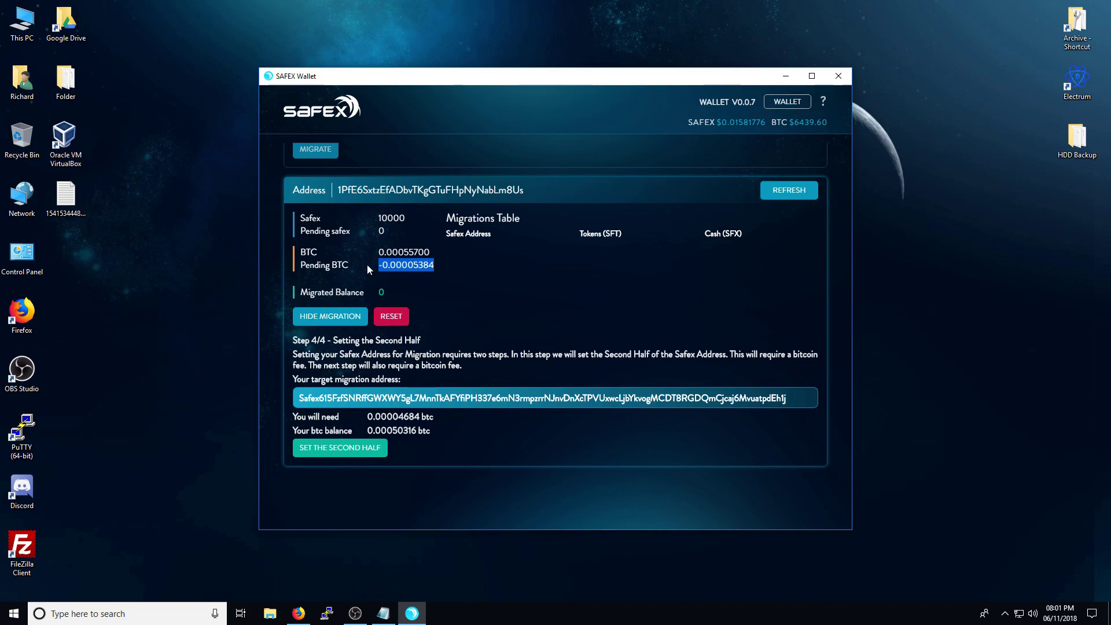
pyautogui.click(447, 267)
pyautogui.moveTo(435, 265); pyautogui.dragTo(406, 265)
pyautogui.click(369, 265)
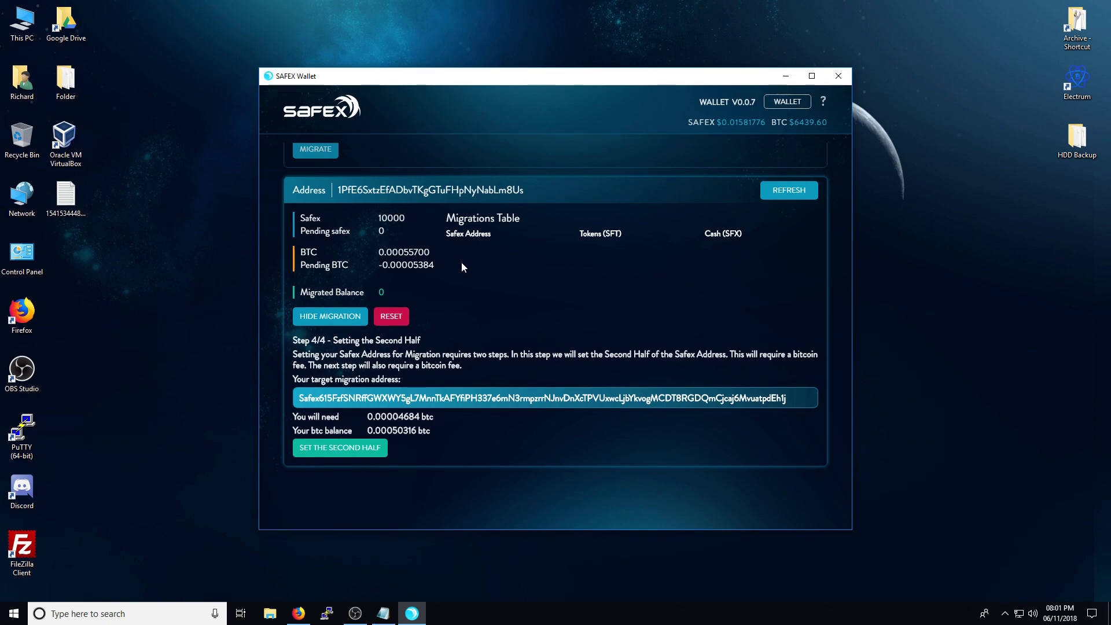
# - Refresh balances, attempt the second half, dismiss the unconfirmed-transactions warning and hide the migration steps
pyautogui.click(788, 190)
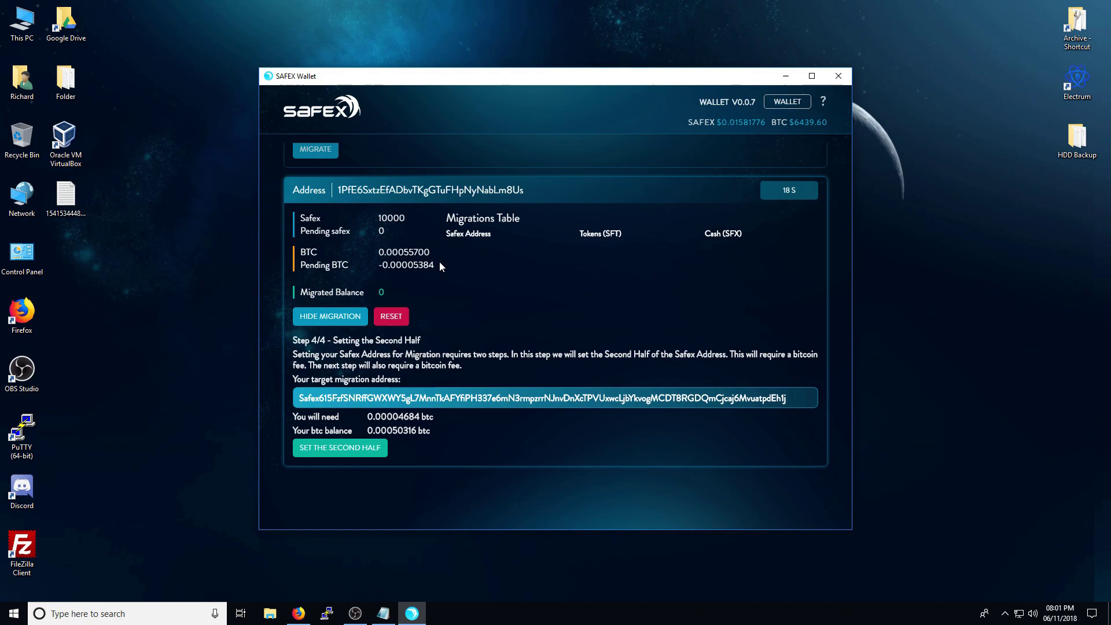
pyautogui.click(366, 455)
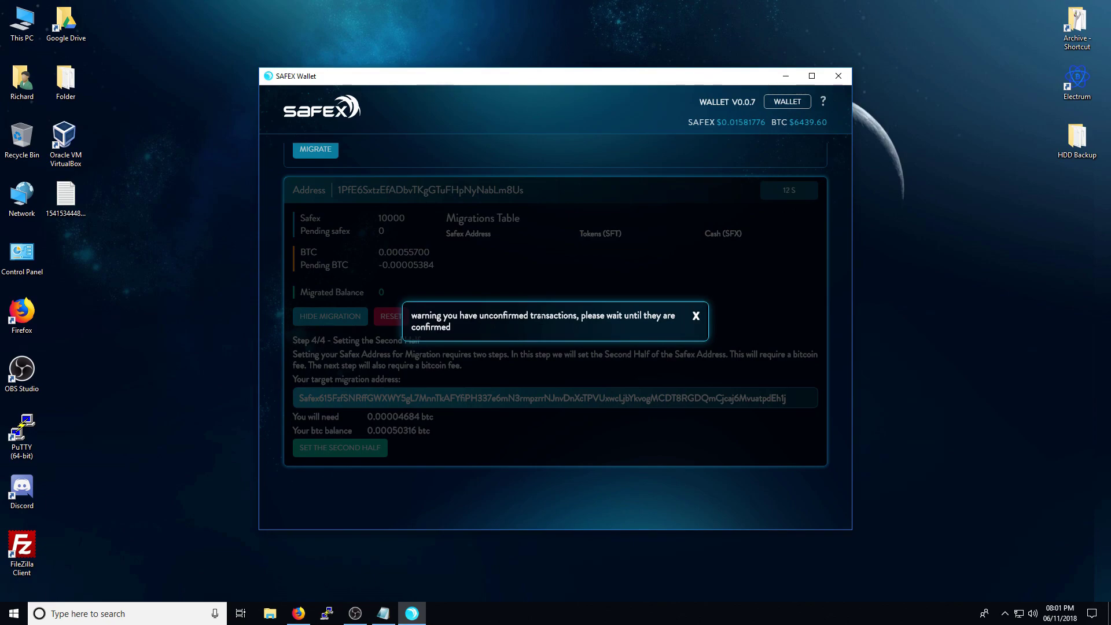
pyautogui.click(697, 317)
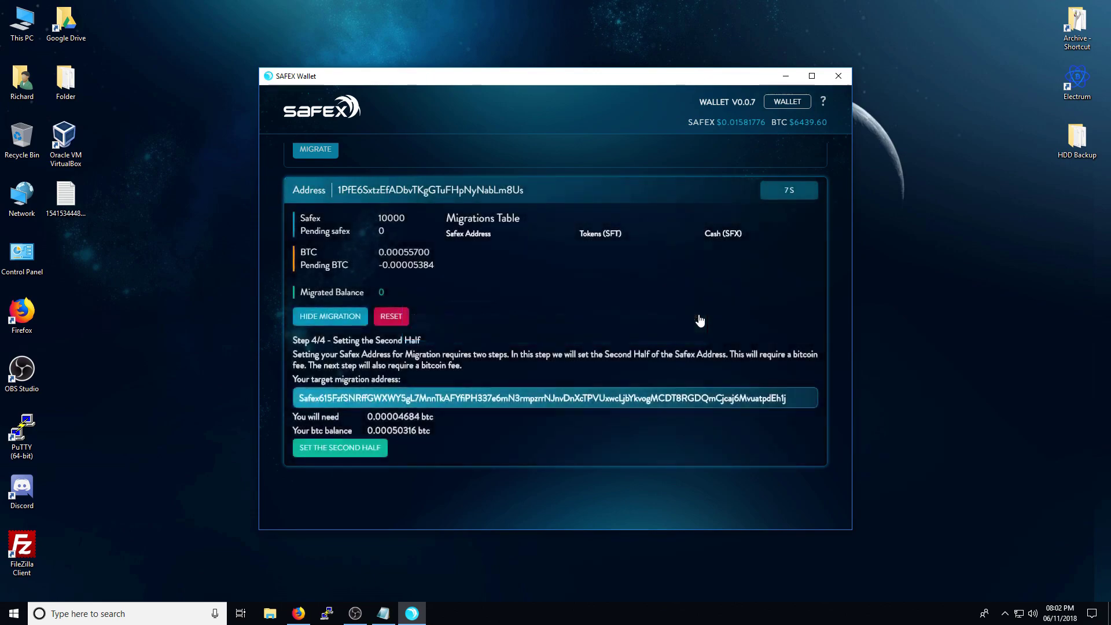
pyautogui.click(343, 320)
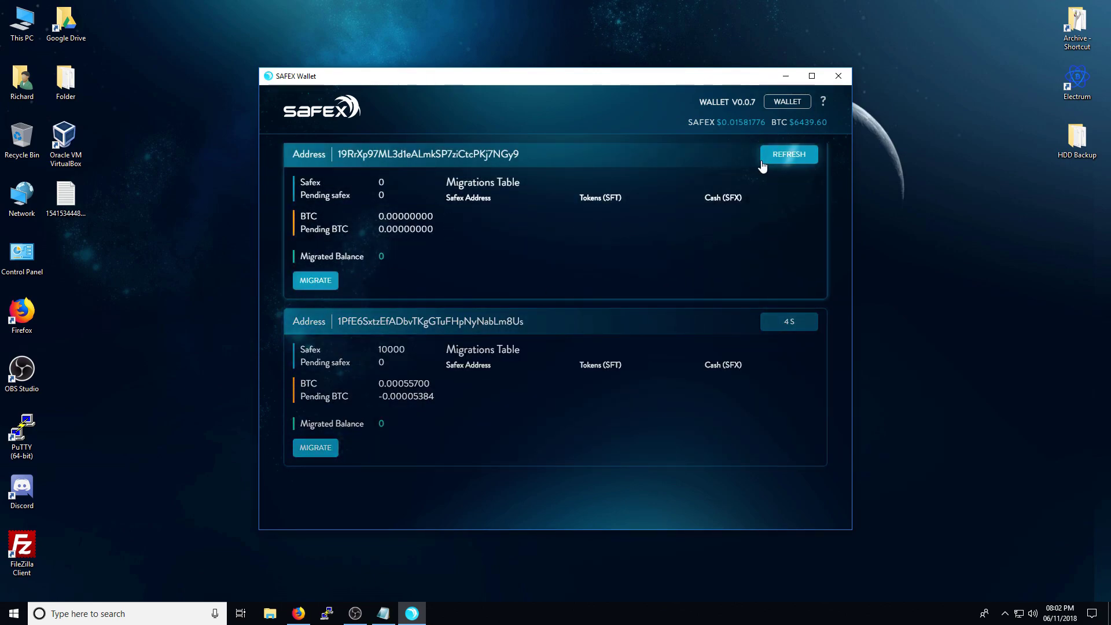
# - Switch between Wallet and Migrate until Step 4/4 Setting the Second Half appears with Pending BTC 0
pyautogui.click(784, 104)
pyautogui.click(691, 102)
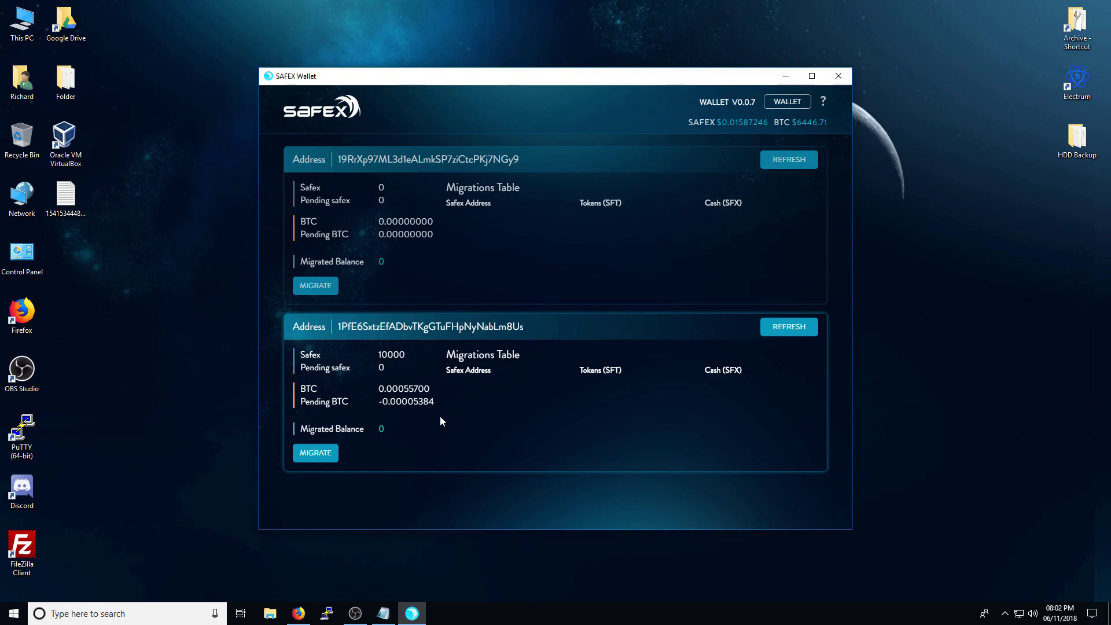
pyautogui.click(779, 100)
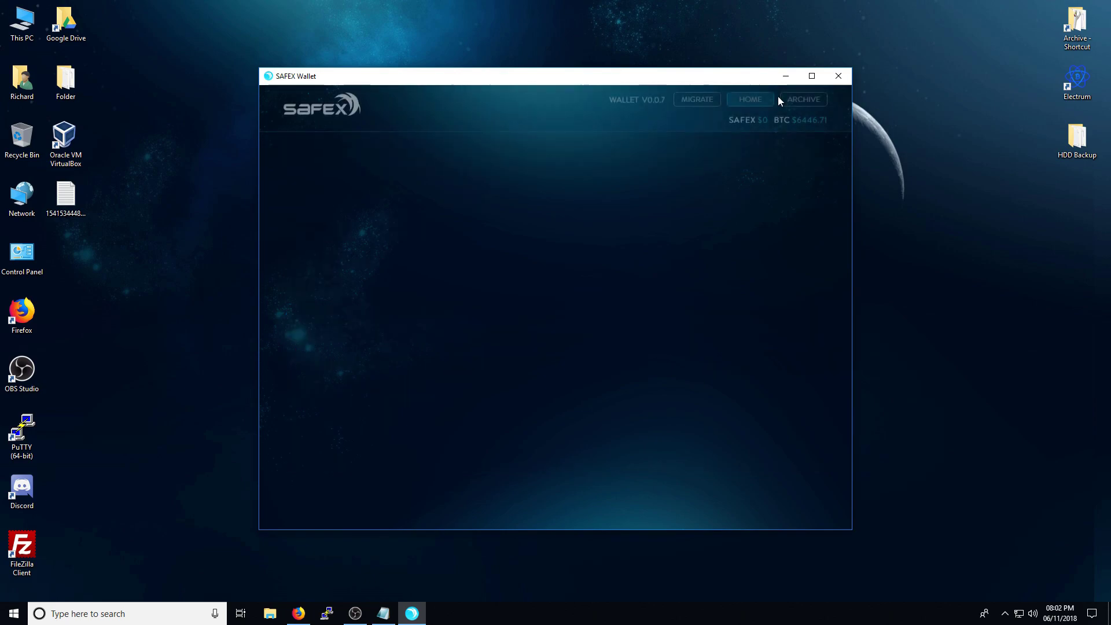
pyautogui.click(697, 100)
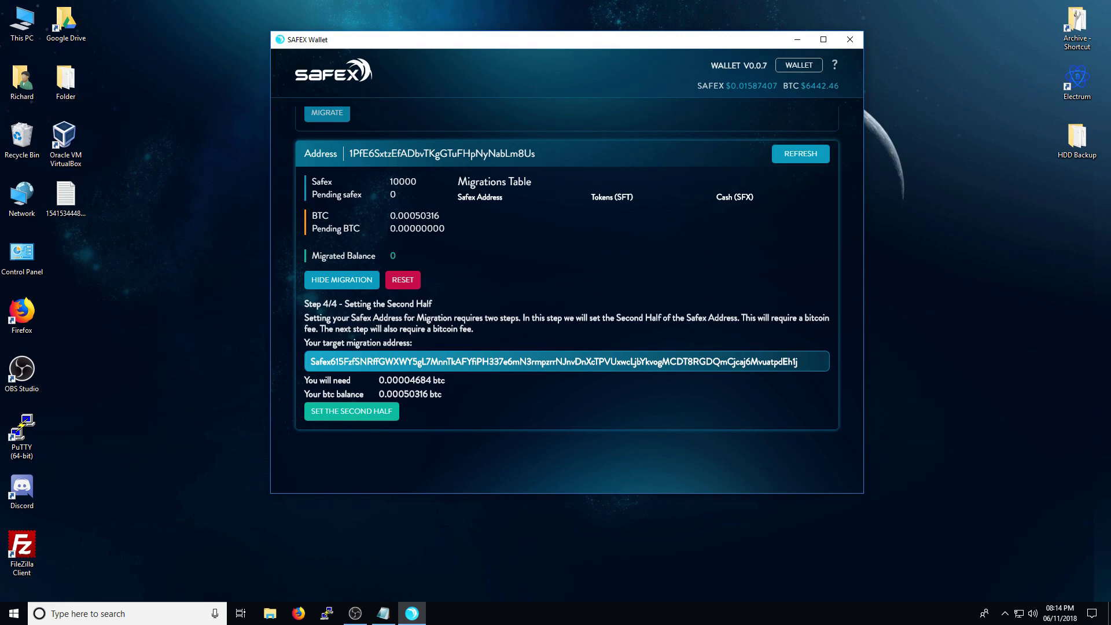
# - Submit the second Safex address half and check the burn step's 0.00004330 BTC requirement
pyautogui.click(371, 415)
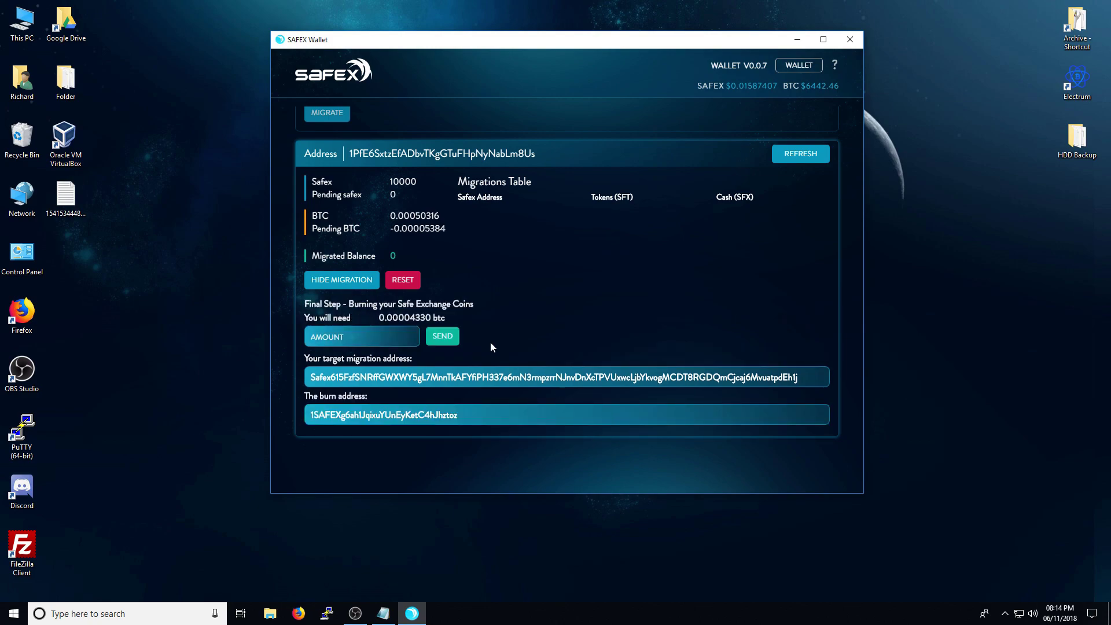
pyautogui.moveTo(312, 229); pyautogui.dragTo(445, 228)
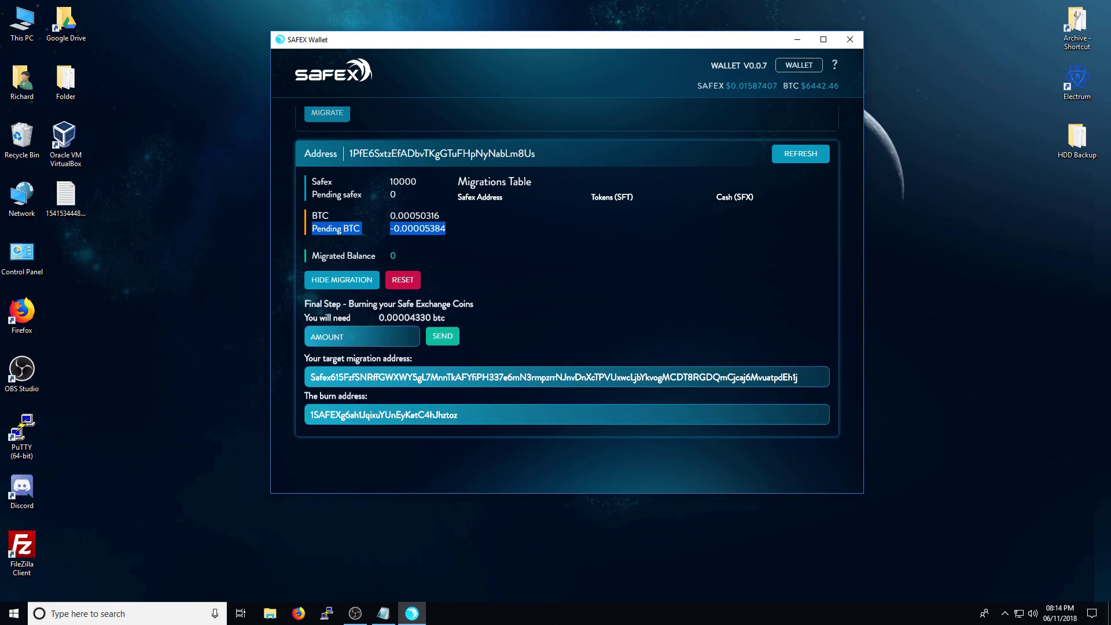
pyautogui.click(453, 230)
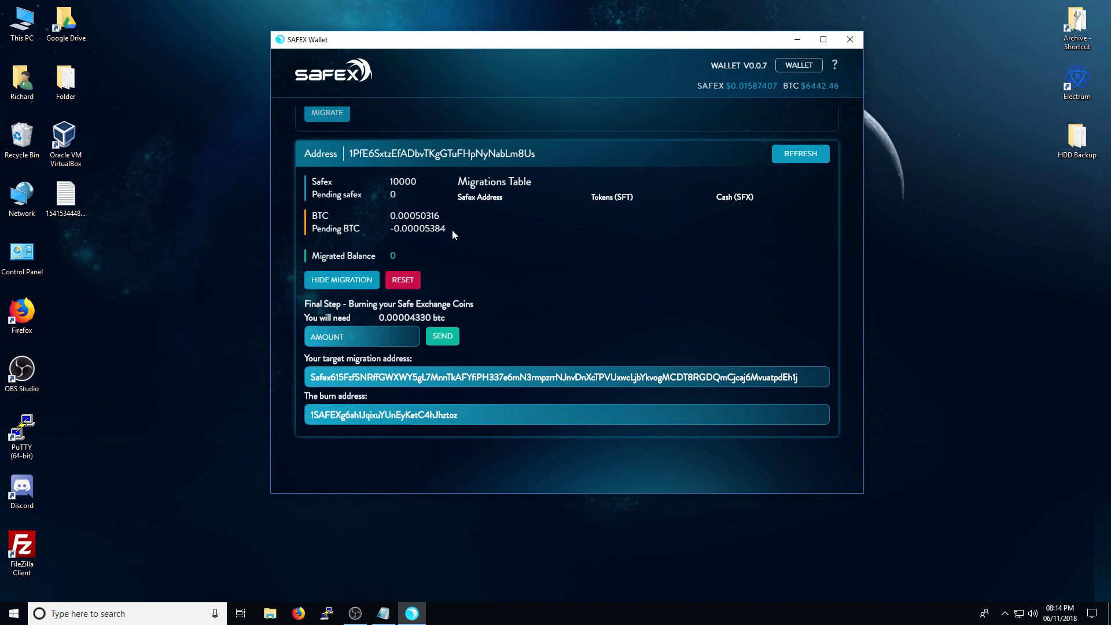
pyautogui.moveTo(452, 231); pyautogui.dragTo(389, 231)
pyautogui.click(547, 238)
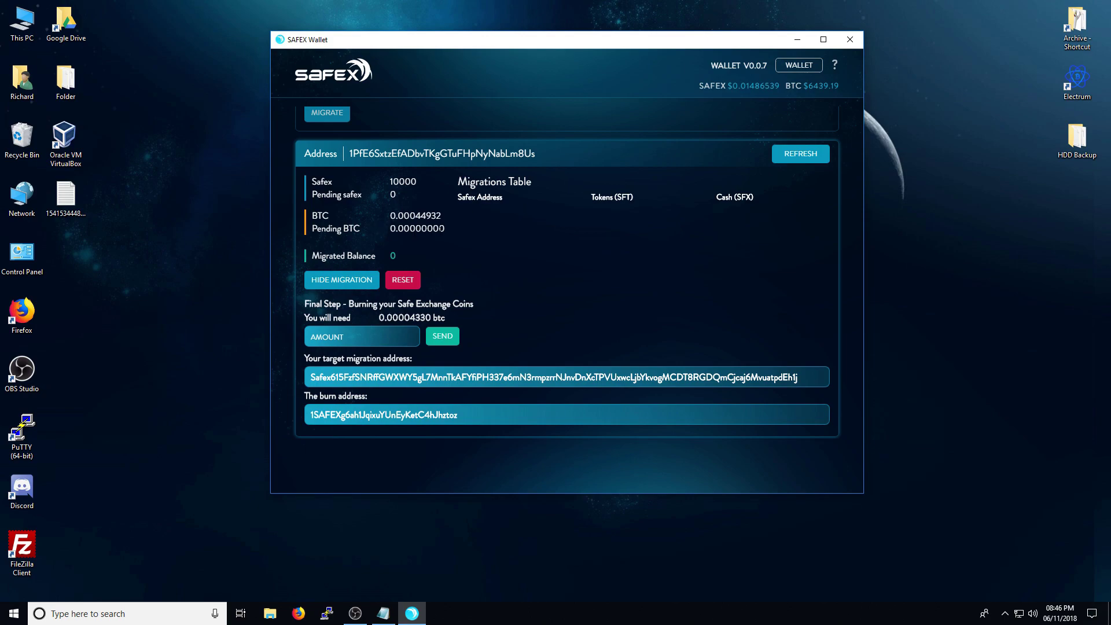
# - Check the target migration address and enter 10 Safe Exchange Coins as the burn amount
pyautogui.click(368, 342)
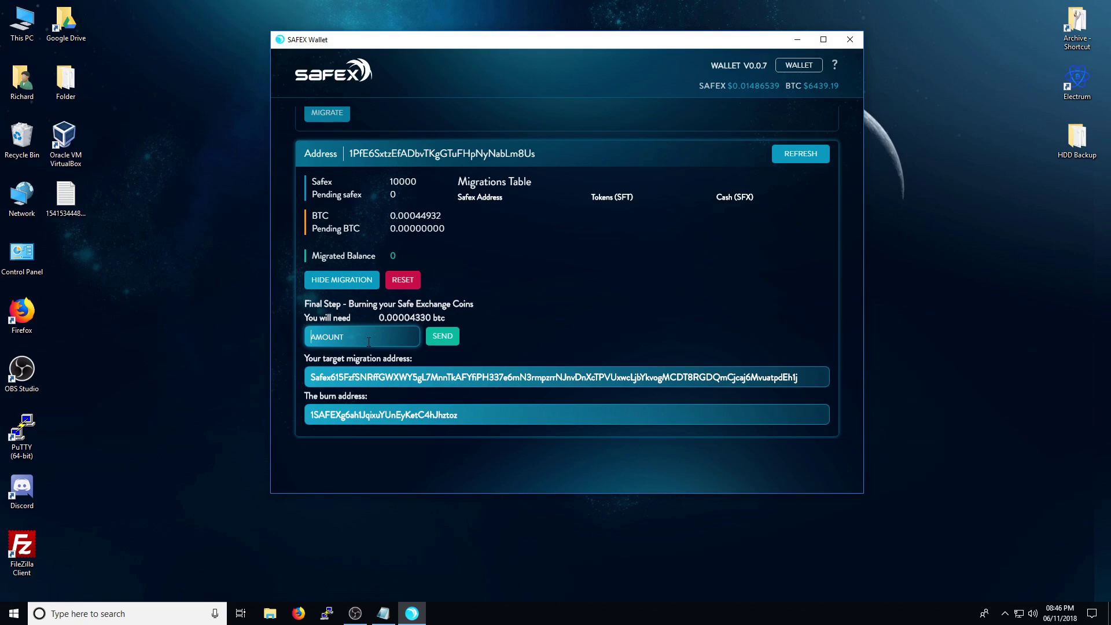
pyautogui.click(311, 377)
pyautogui.moveTo(311, 377); pyautogui.dragTo(799, 377)
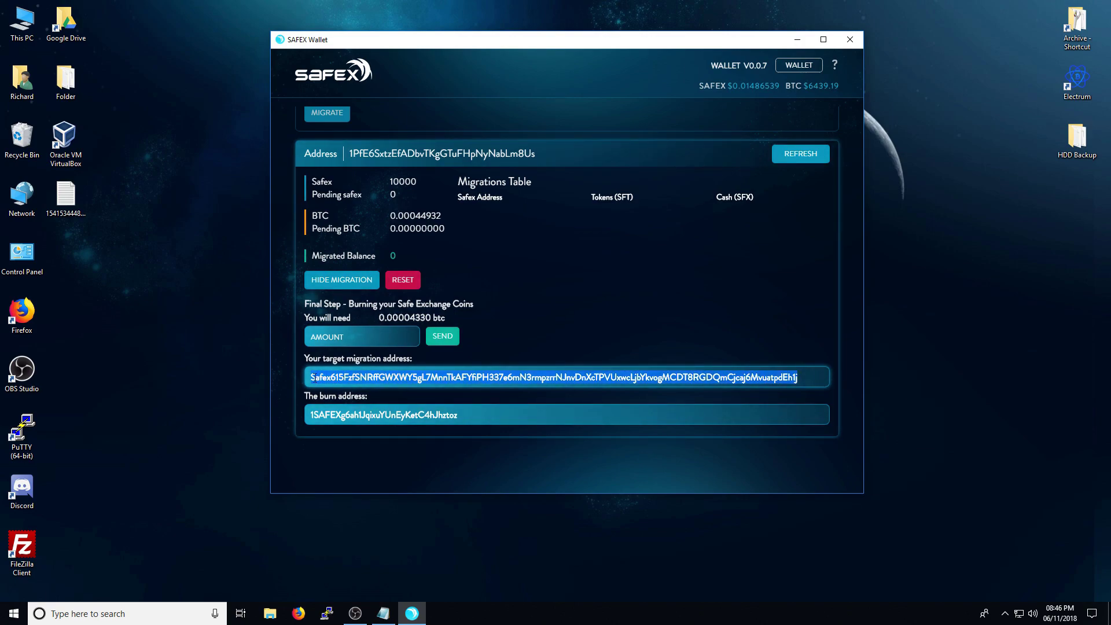
pyautogui.click(668, 357)
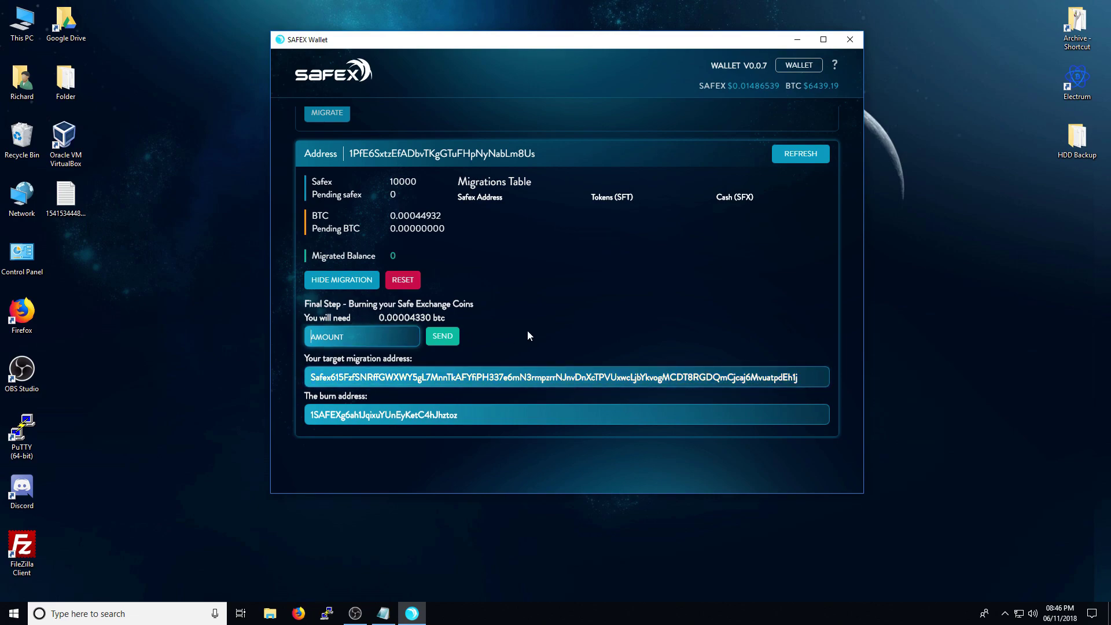
pyautogui.write('10')
pyautogui.click(443, 337)
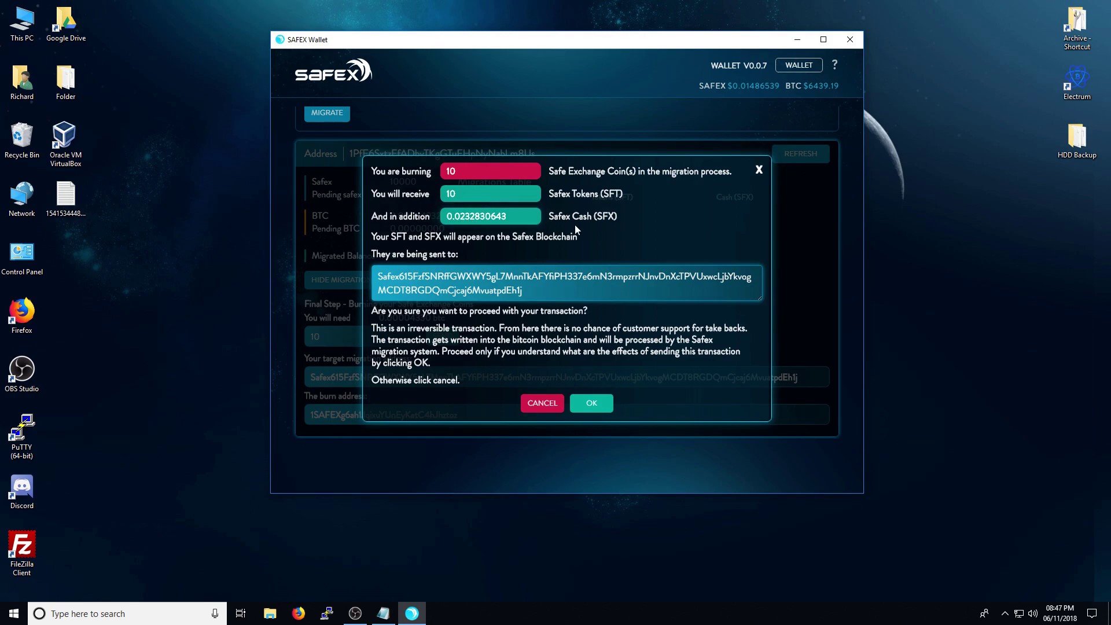
pyautogui.moveTo(753, 277); pyautogui.dragTo(377, 276)
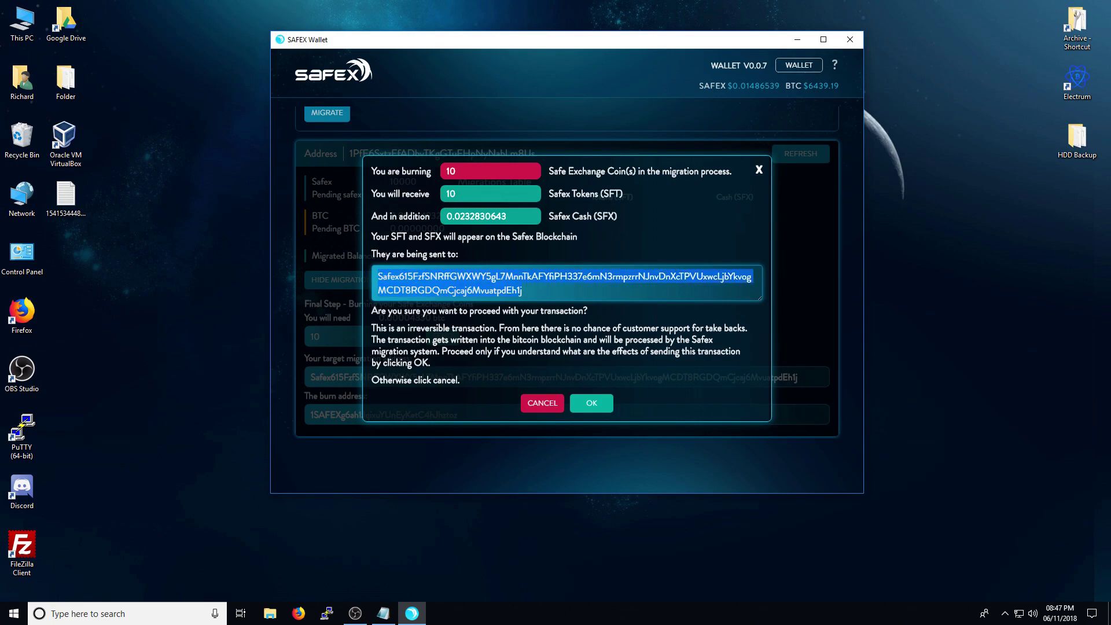
pyautogui.click(431, 273)
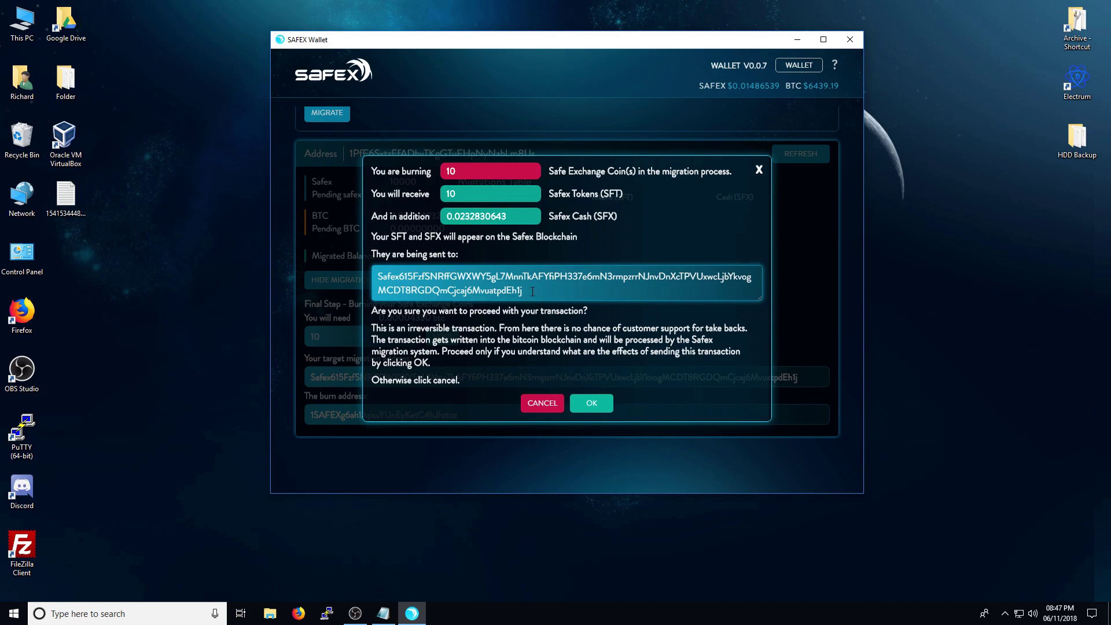
pyautogui.moveTo(753, 277); pyautogui.dragTo(379, 276)
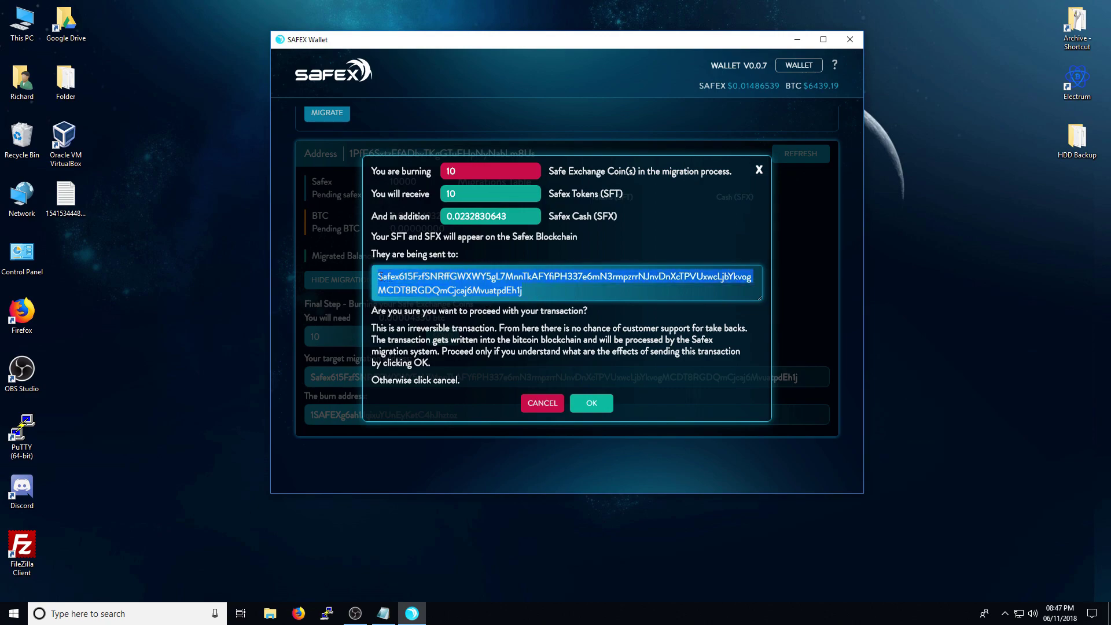
pyautogui.click(529, 289)
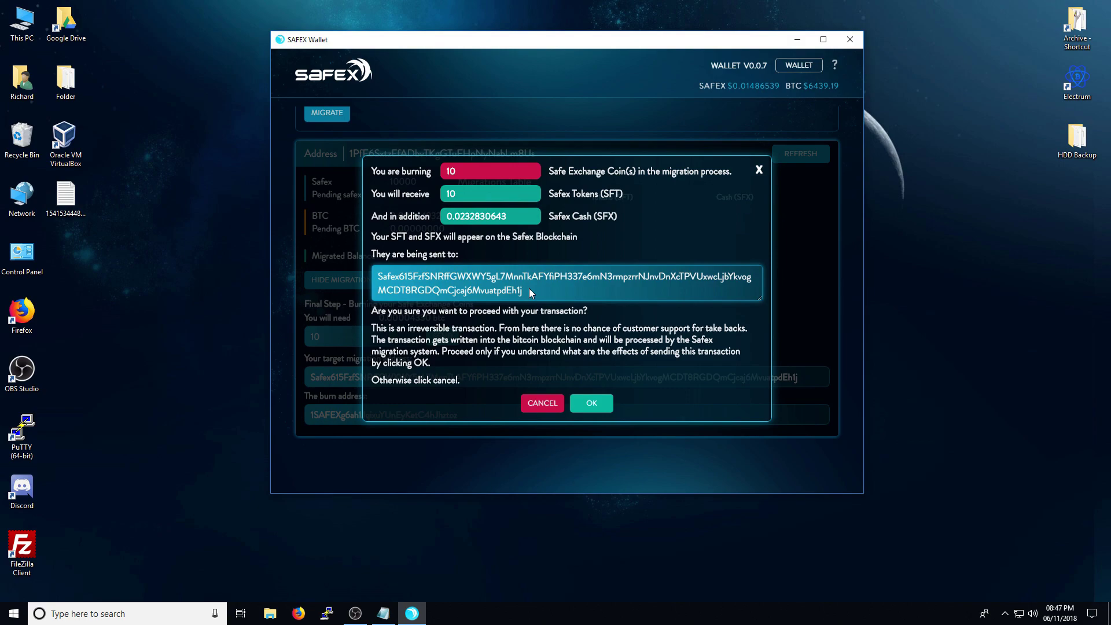
pyautogui.moveTo(553, 296); pyautogui.dragTo(376, 277)
pyautogui.click(67, 206)
pyautogui.doubleClick(67, 205)
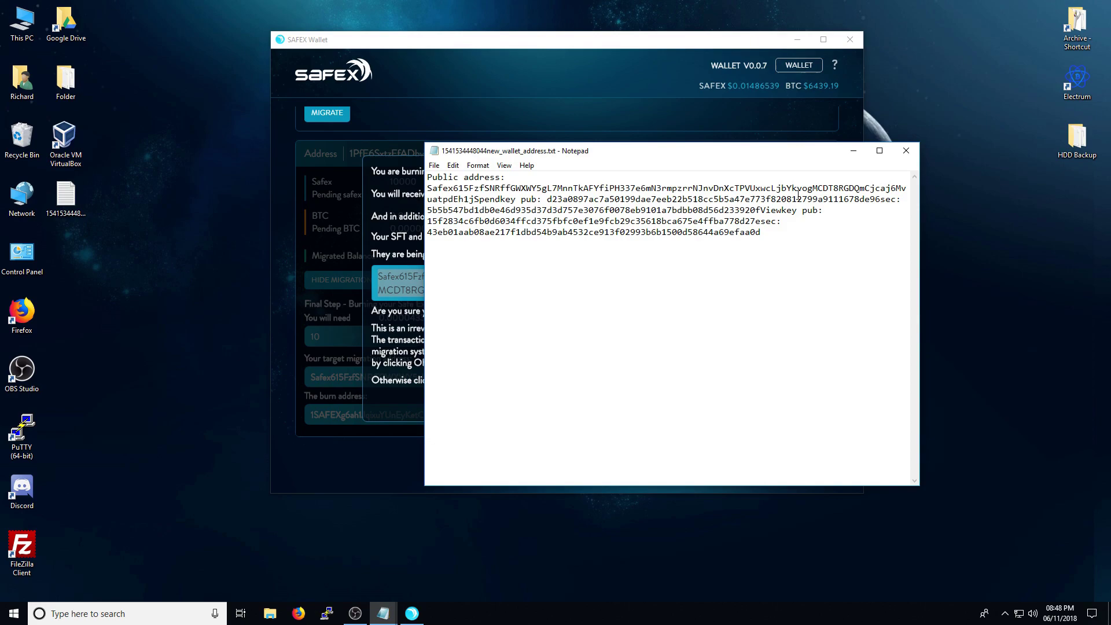
pyautogui.click(906, 150)
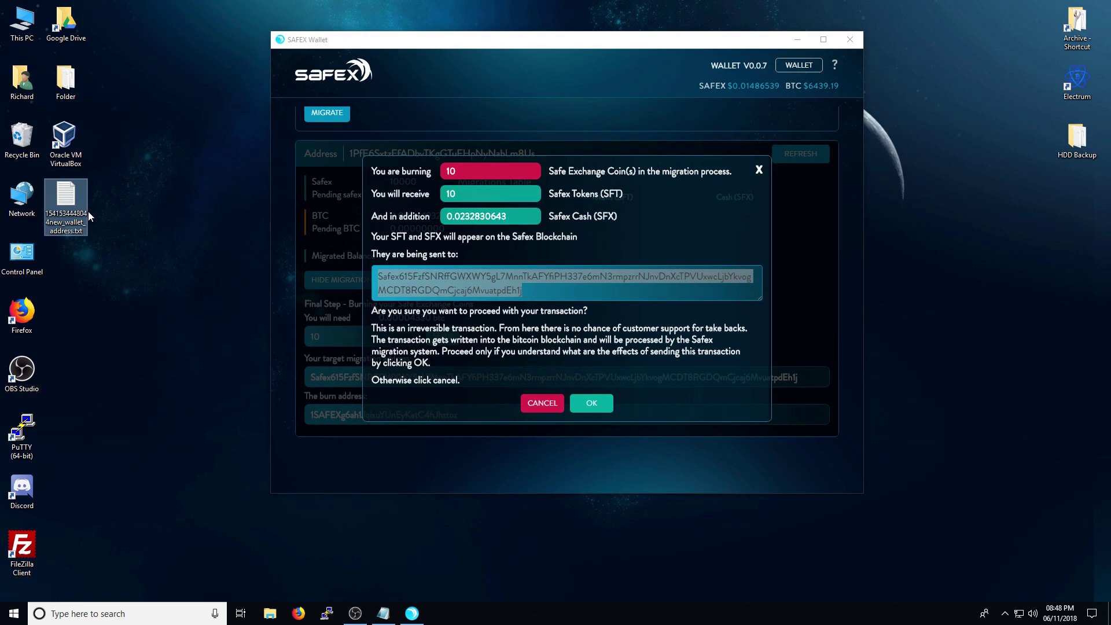
# - Confirm the burn so 10 SFT and 0.0232830643 SFX migrate, leaving 9990 Safex
pyautogui.click(648, 389)
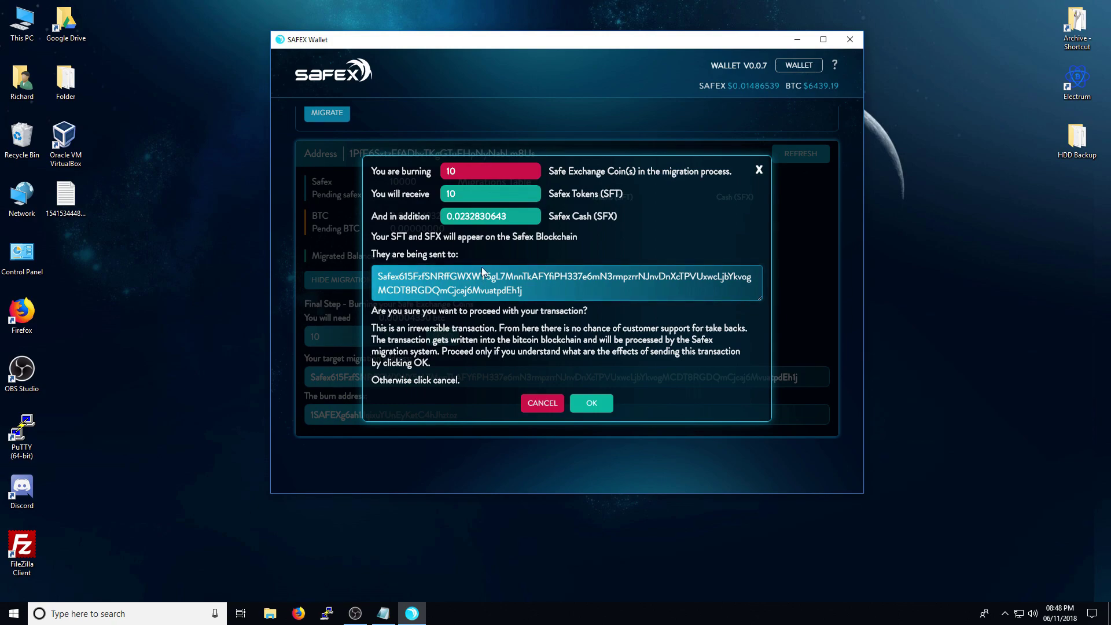
pyautogui.click(591, 405)
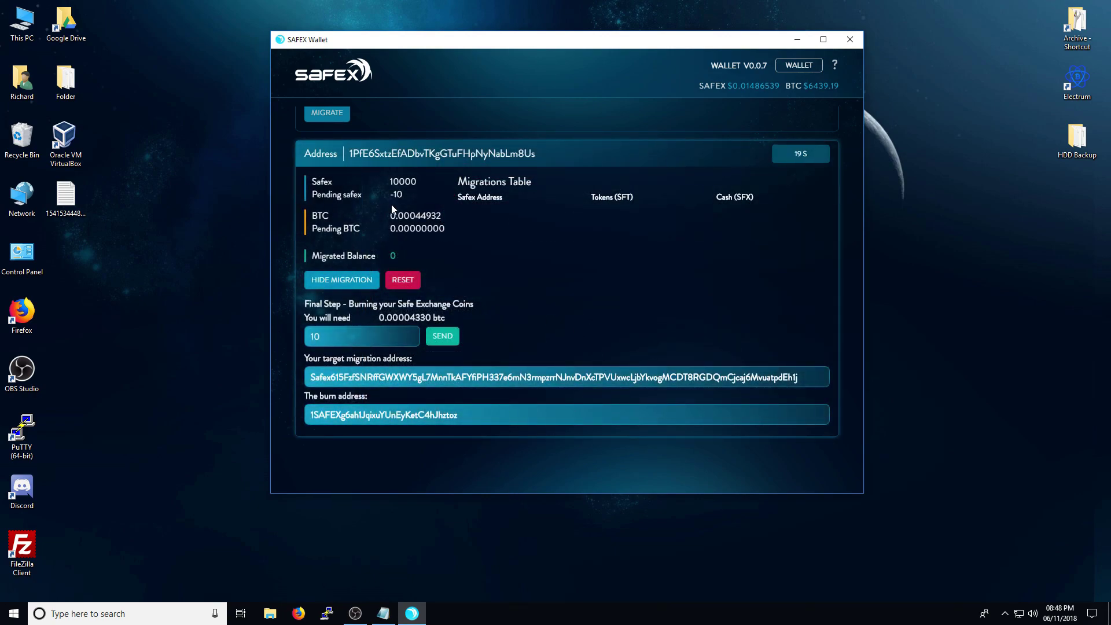
pyautogui.moveTo(389, 194); pyautogui.dragTo(406, 197)
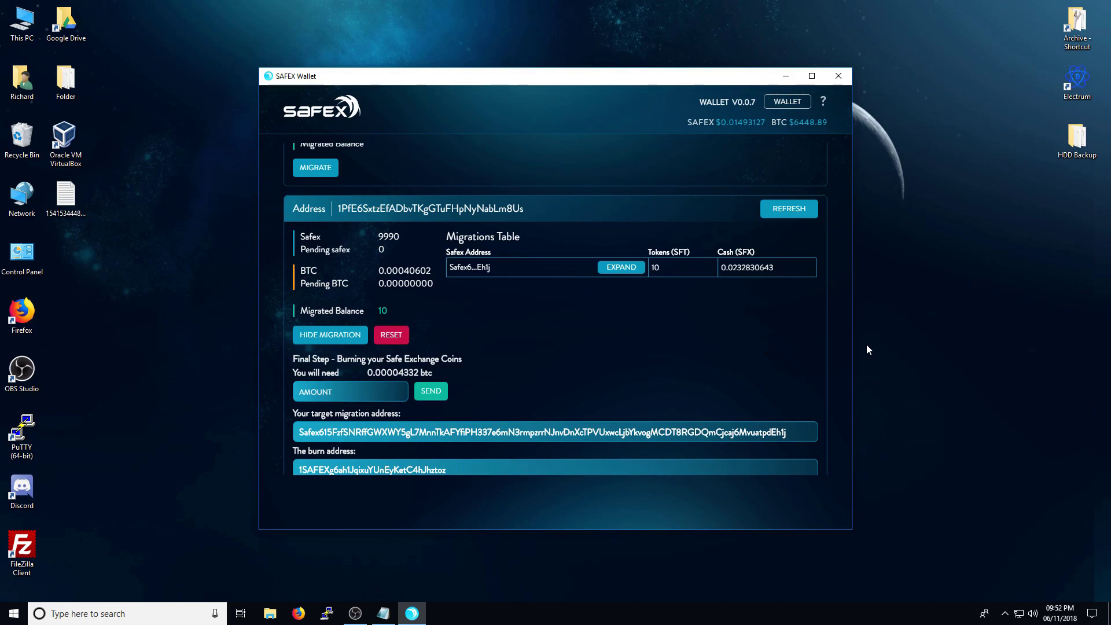
pyautogui.click(609, 269)
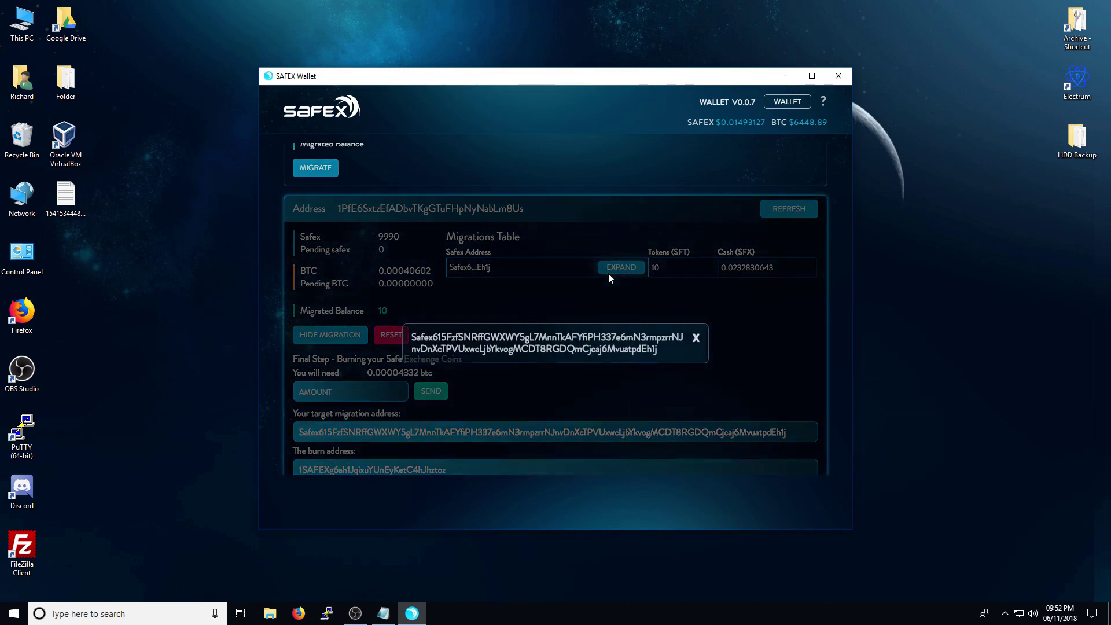
pyautogui.moveTo(412, 337); pyautogui.dragTo(601, 337)
pyautogui.click(695, 338)
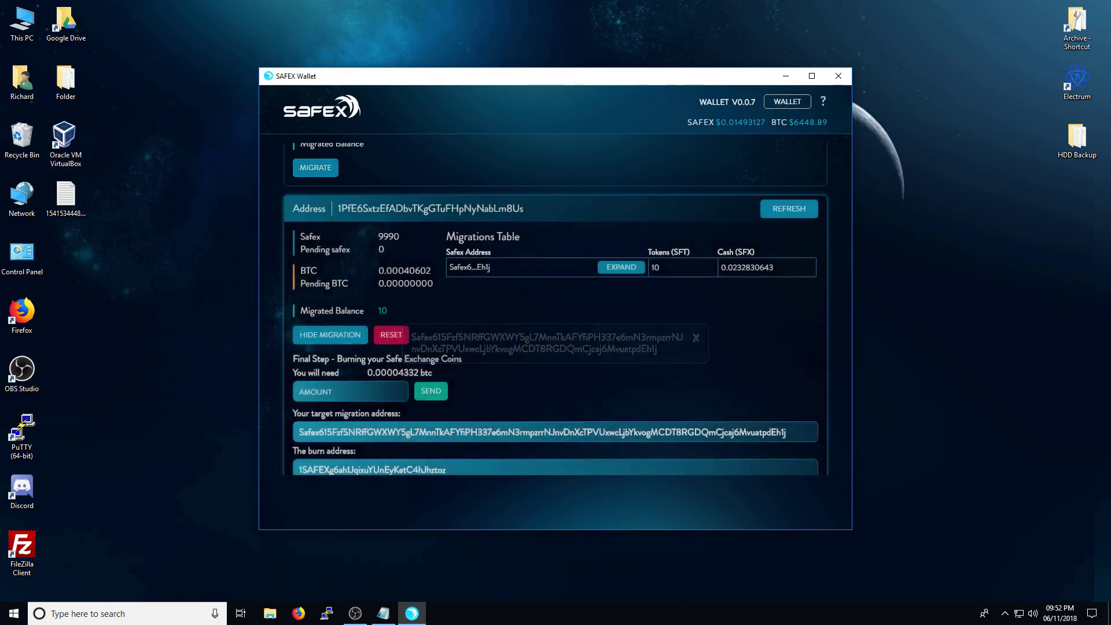
pyautogui.moveTo(295, 429); pyautogui.dragTo(835, 439)
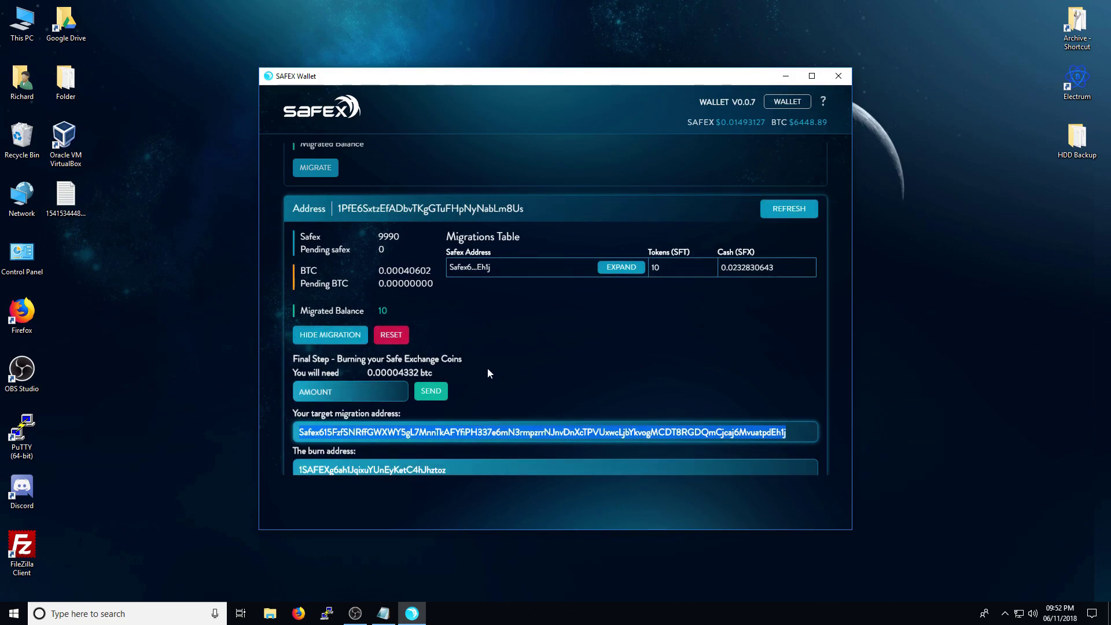
pyautogui.click(622, 341)
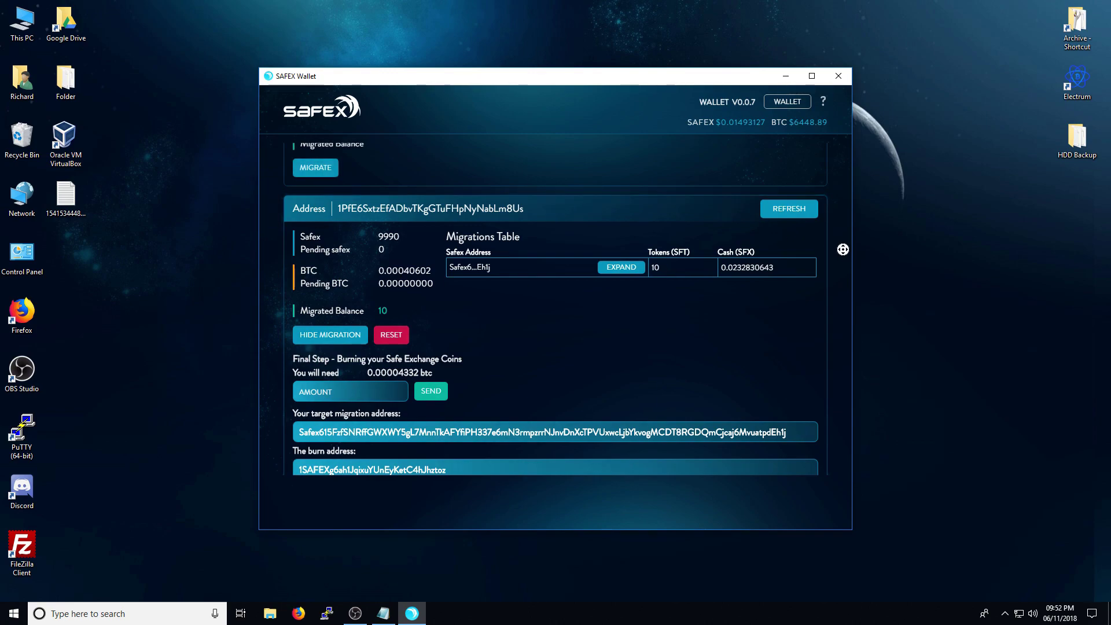
pyautogui.scroll(-1, 773, 348)
pyautogui.scroll(3, 811, 324)
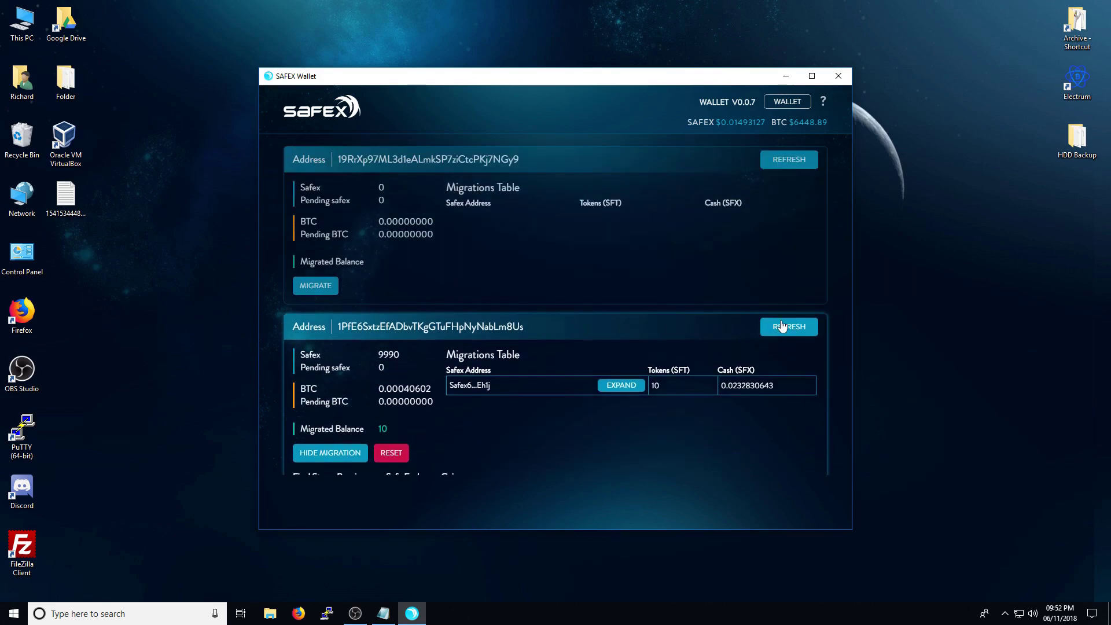
# - View the Demo Fund's 9990 Safex balance on the home screen, then return to migration
pyautogui.click(788, 101)
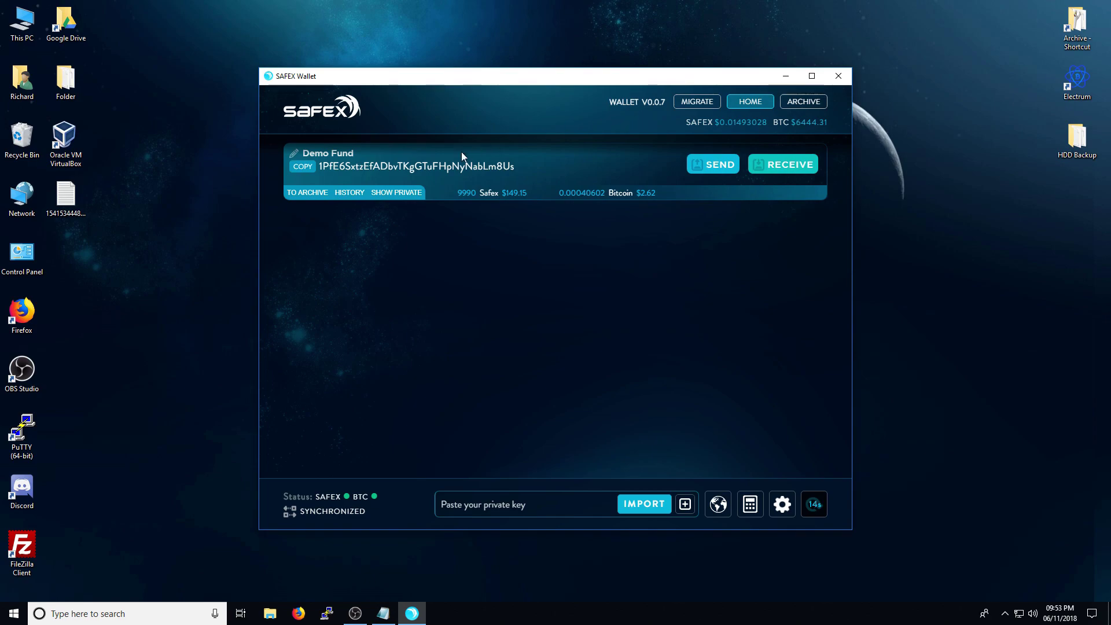
pyautogui.click(682, 106)
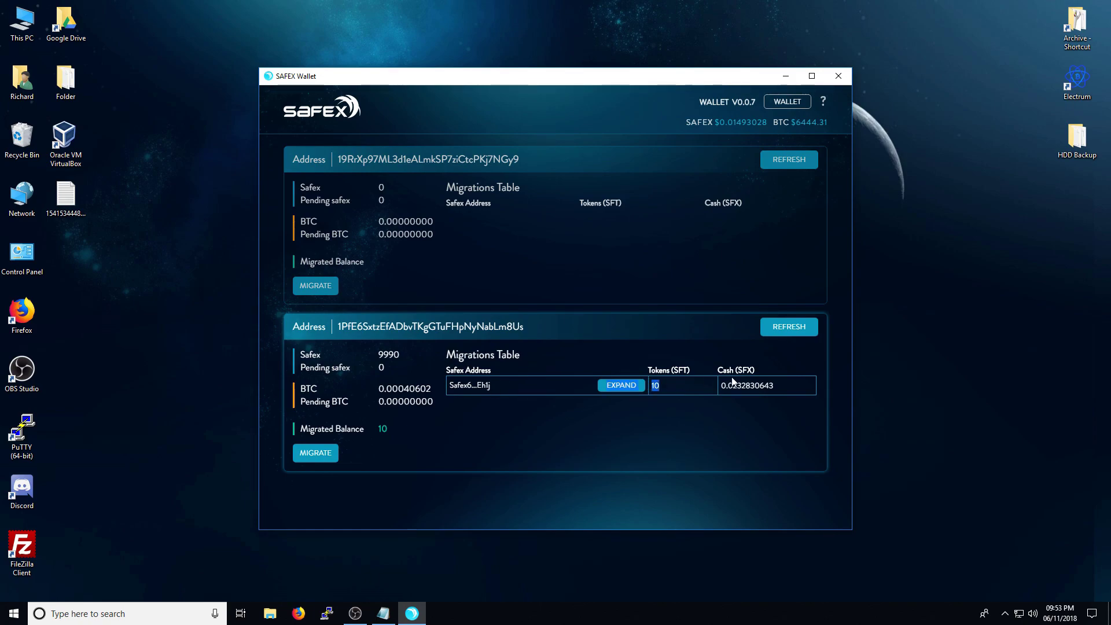
# - Highlight the migrated 0.0232830643 cash value in the Migrations Table and the 9990 balance
pyautogui.moveTo(783, 382); pyautogui.dragTo(734, 401)
pyautogui.click(734, 405)
pyautogui.moveTo(760, 385); pyautogui.dragTo(718, 386)
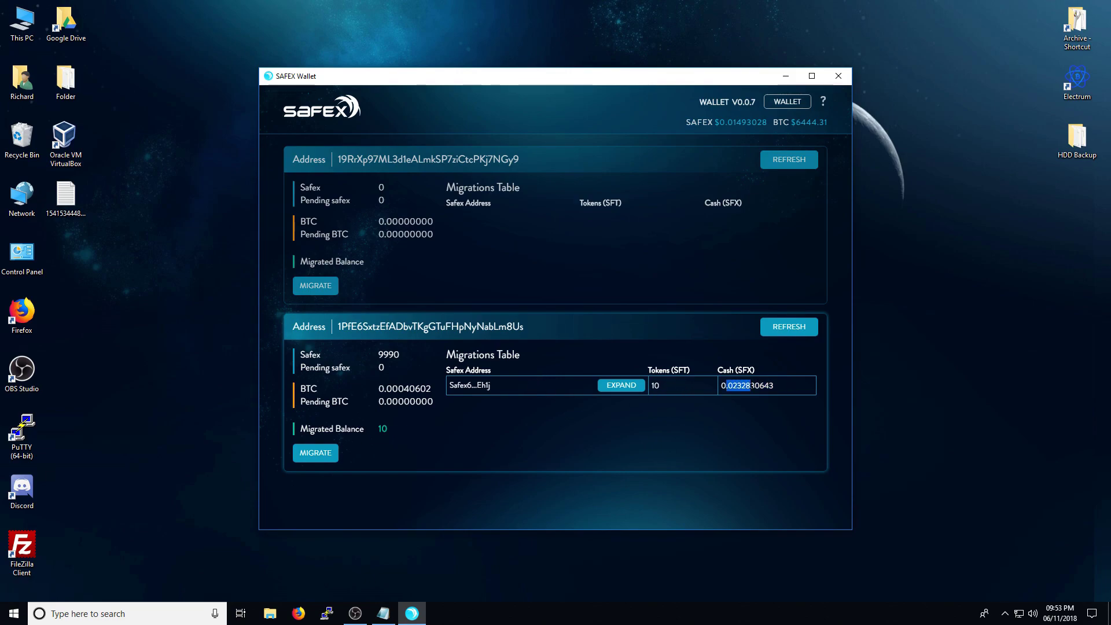
pyautogui.click(653, 390)
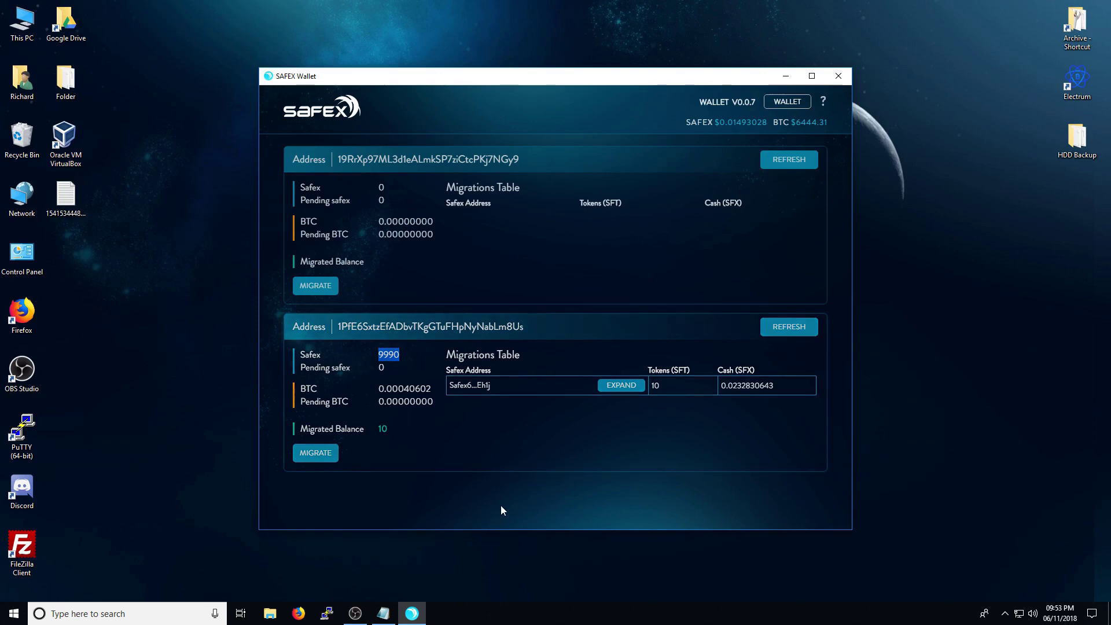
pyautogui.click(508, 432)
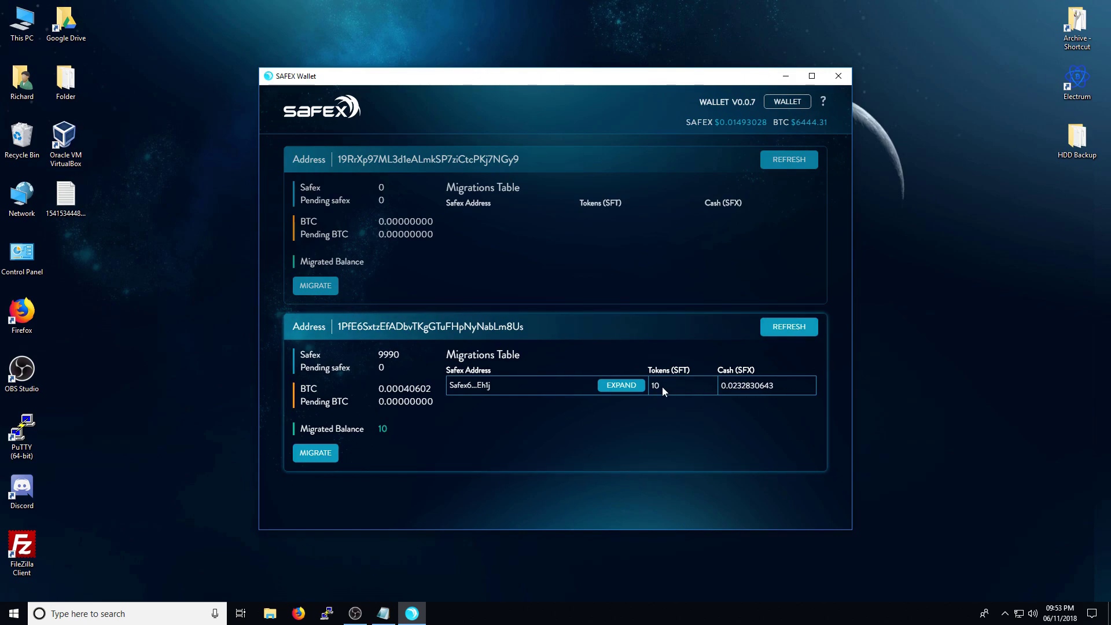
pyautogui.doubleClick(782, 385)
# - Return home and highlight the Demo Fund address and its 0.00040602 Bitcoin balance
pyautogui.click(787, 103)
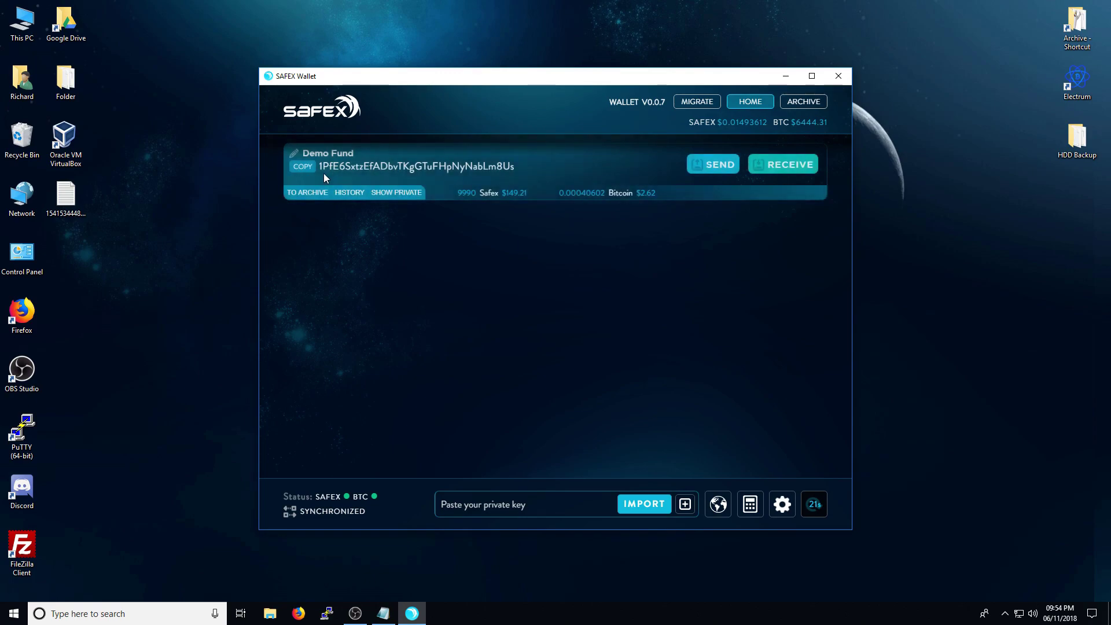
pyautogui.moveTo(322, 172); pyautogui.dragTo(530, 168)
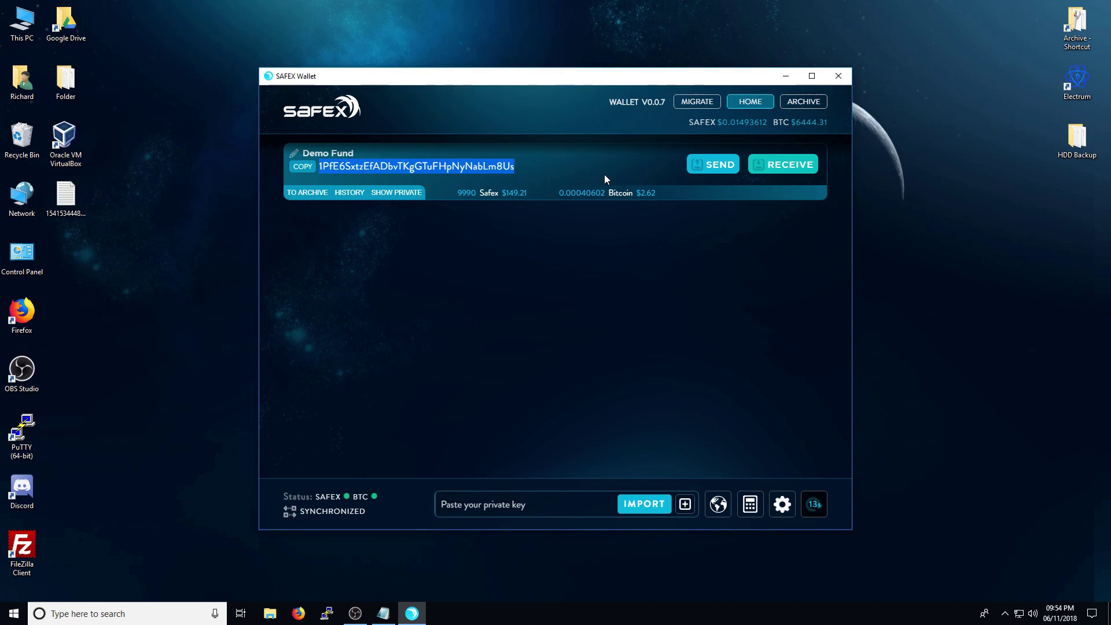
pyautogui.moveTo(658, 197); pyautogui.dragTo(603, 209)
pyautogui.click(641, 194)
pyautogui.click(605, 212)
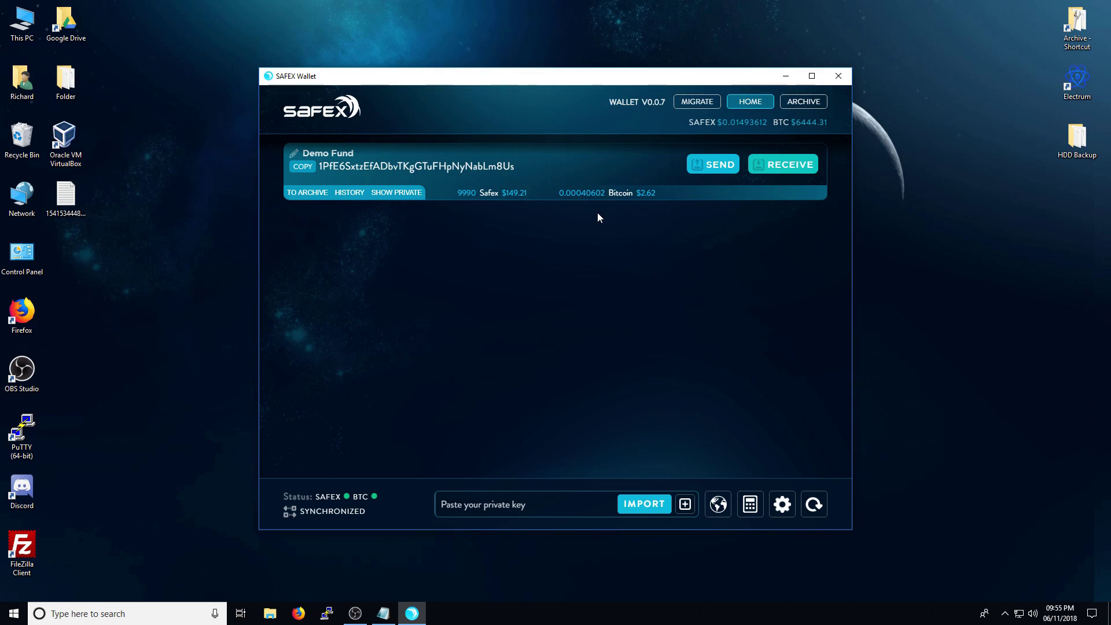
# - Review Migrated Balance 10 on the migration page and expand the Demo Fund's burn details
pyautogui.click(694, 103)
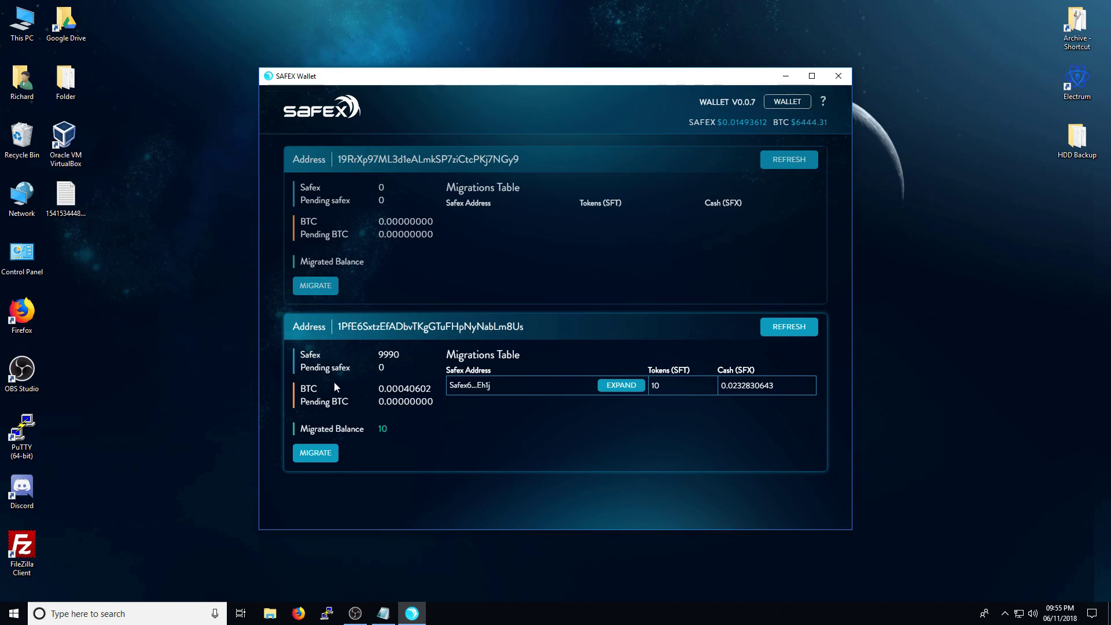
pyautogui.moveTo(301, 351); pyautogui.dragTo(406, 428)
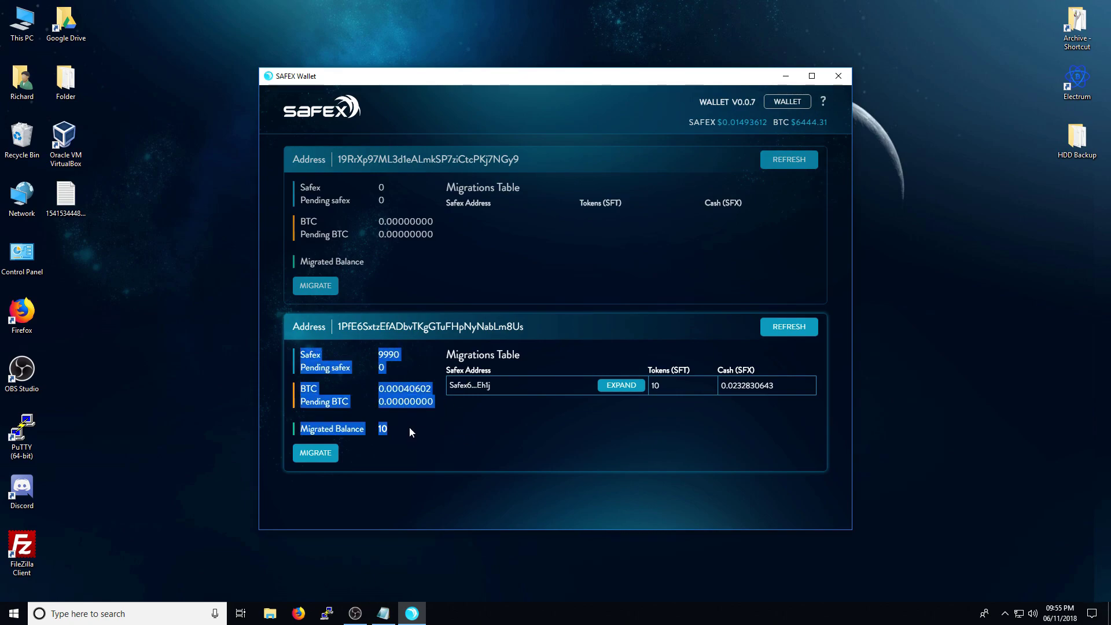
pyautogui.click(410, 431)
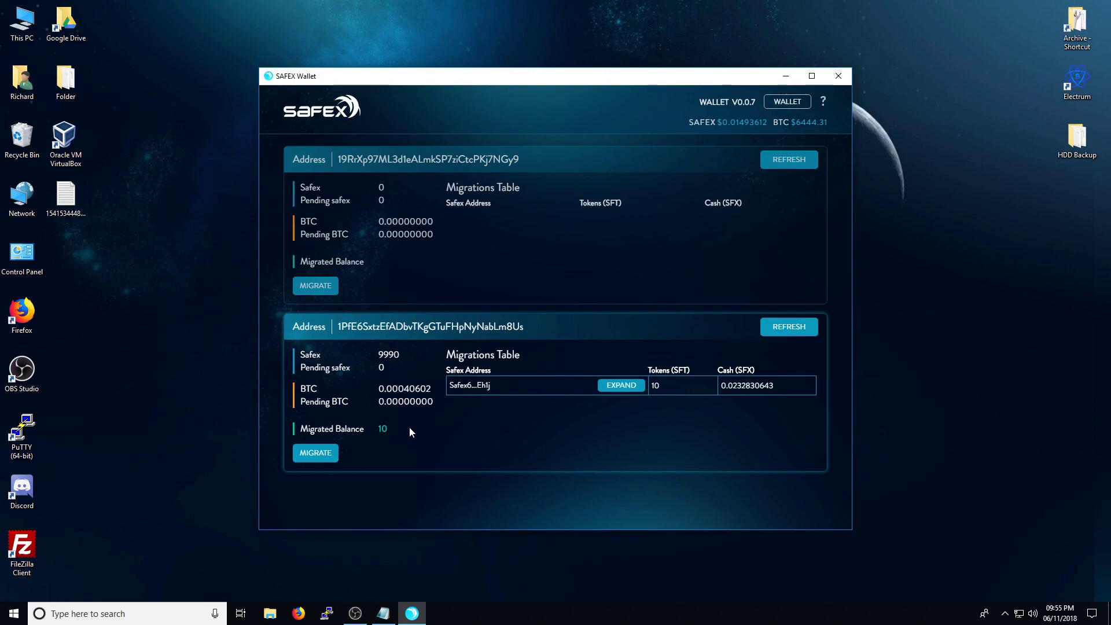
pyautogui.click(324, 452)
pyautogui.scroll(-3, 359, 409)
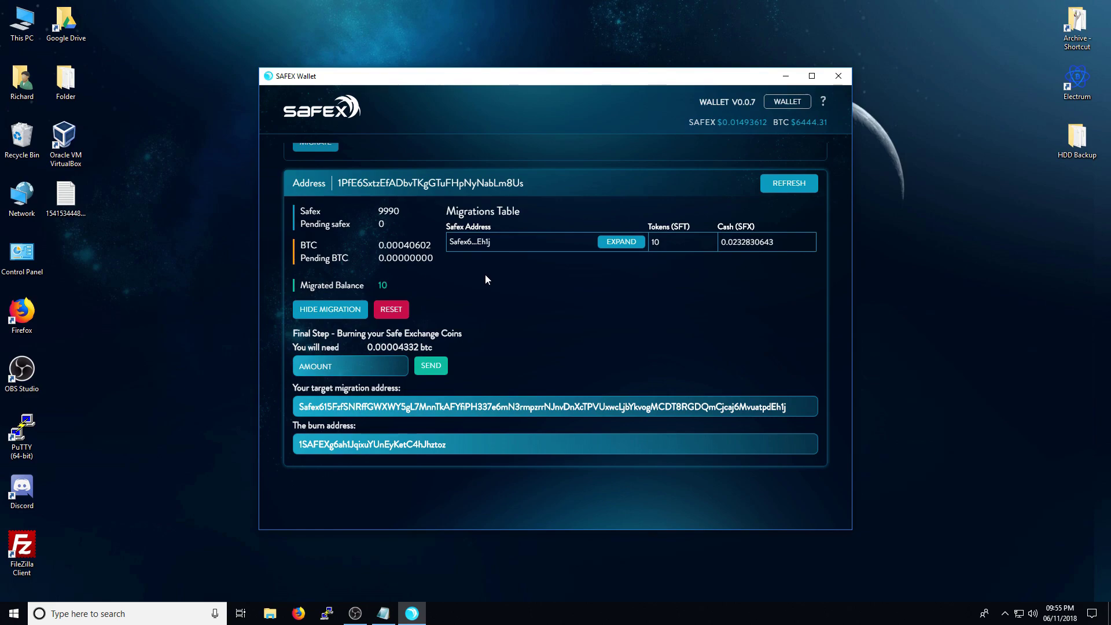
pyautogui.scroll(1, 486, 280)
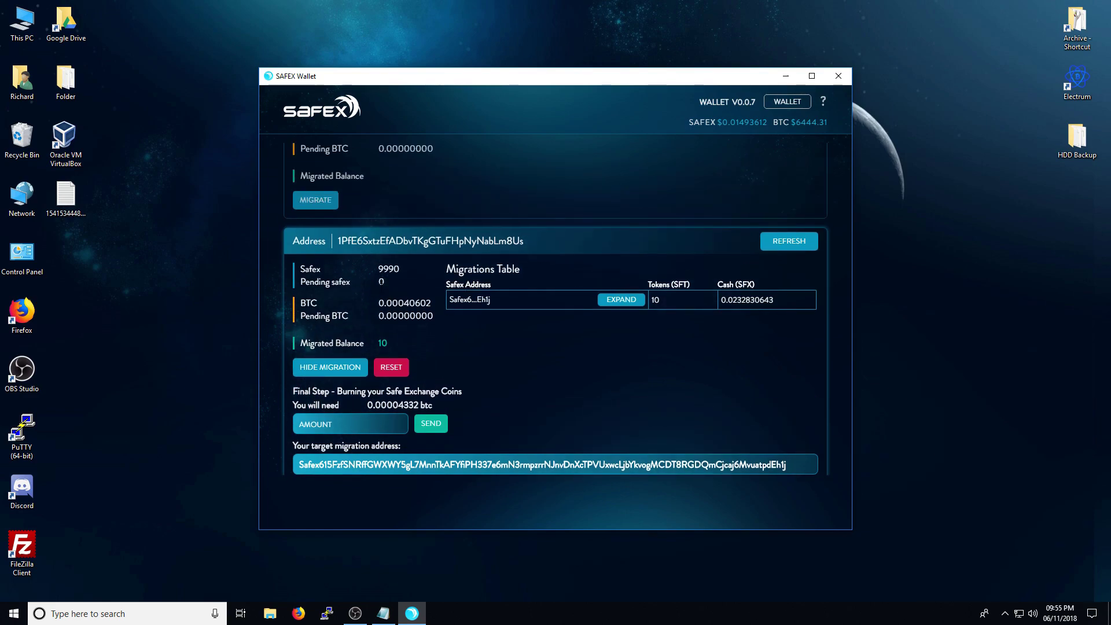